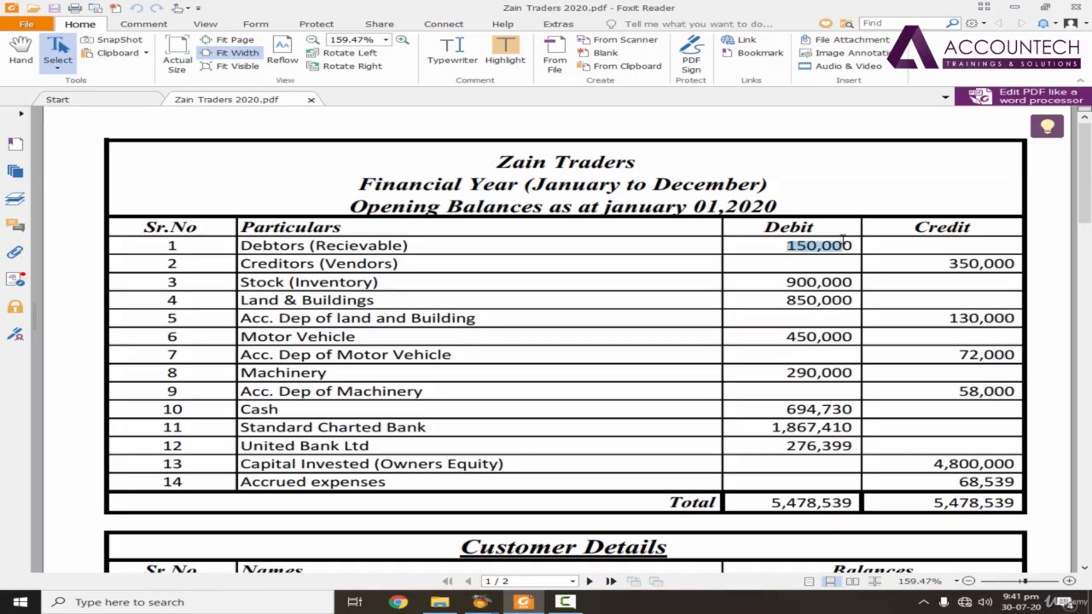
Step: Examine the debtors and creditors opening balances in the Zain Traders PDF and compare the debtors figure with the Customer Details balances
scroll(939, 282, "down", 3)
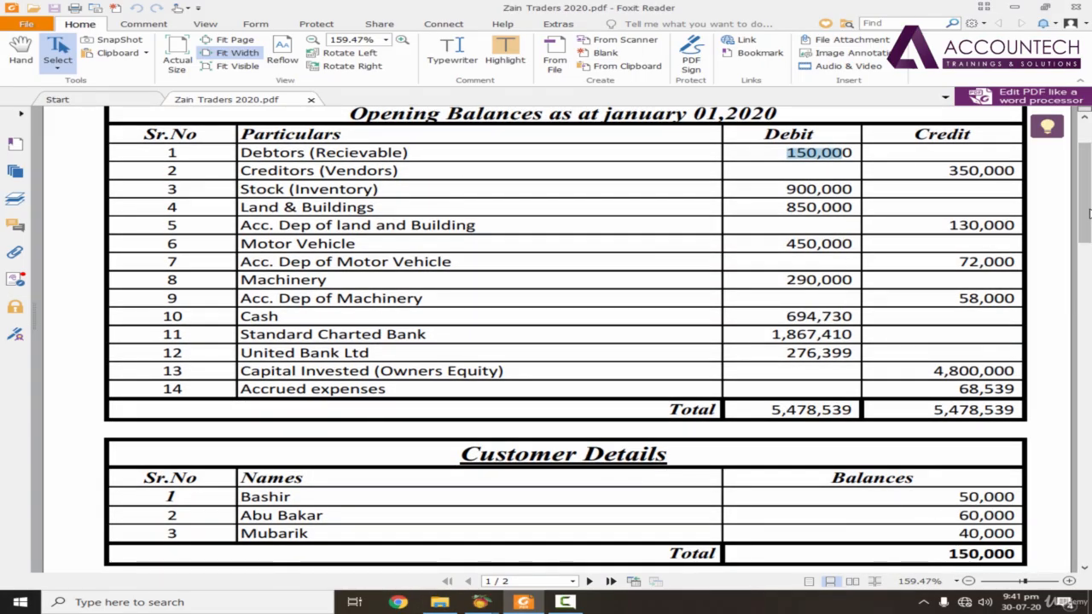
scroll(950, 194, "up", 1)
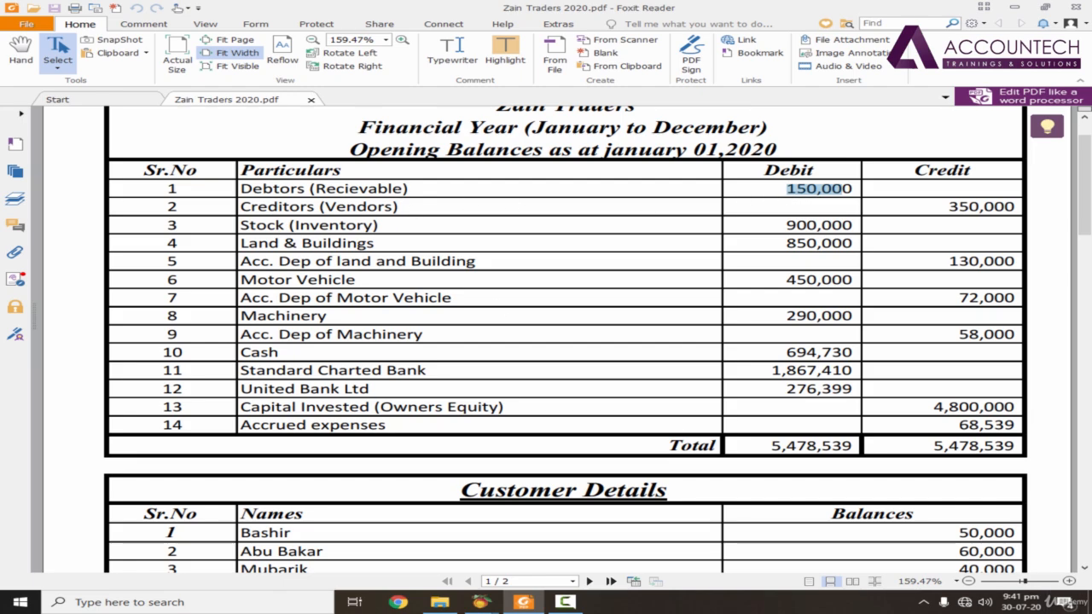
scroll(964, 465, "down", 2)
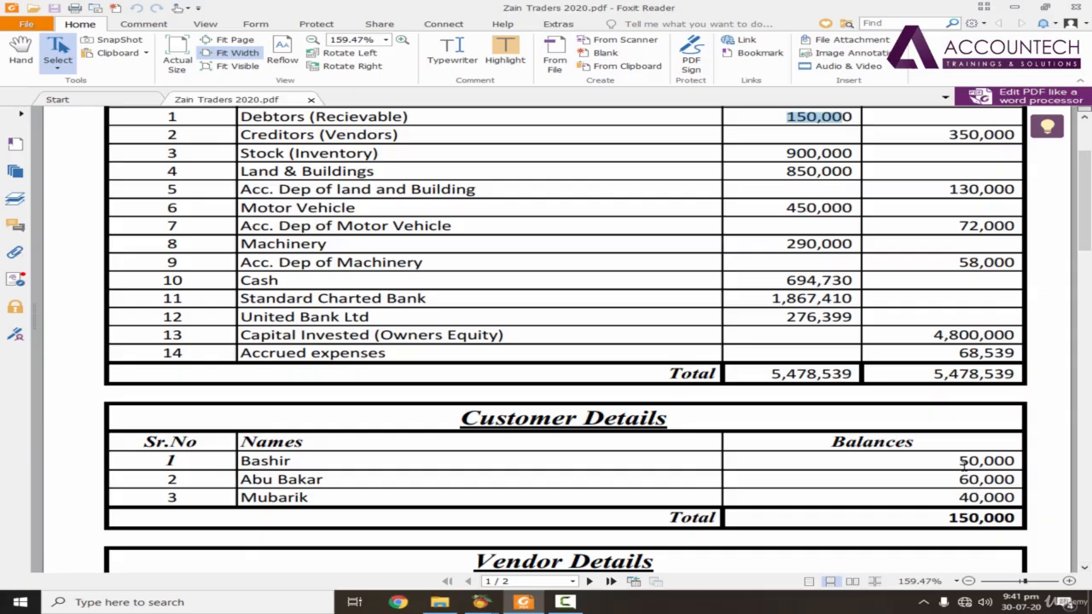
left_click_drag(957, 463, 1011, 500)
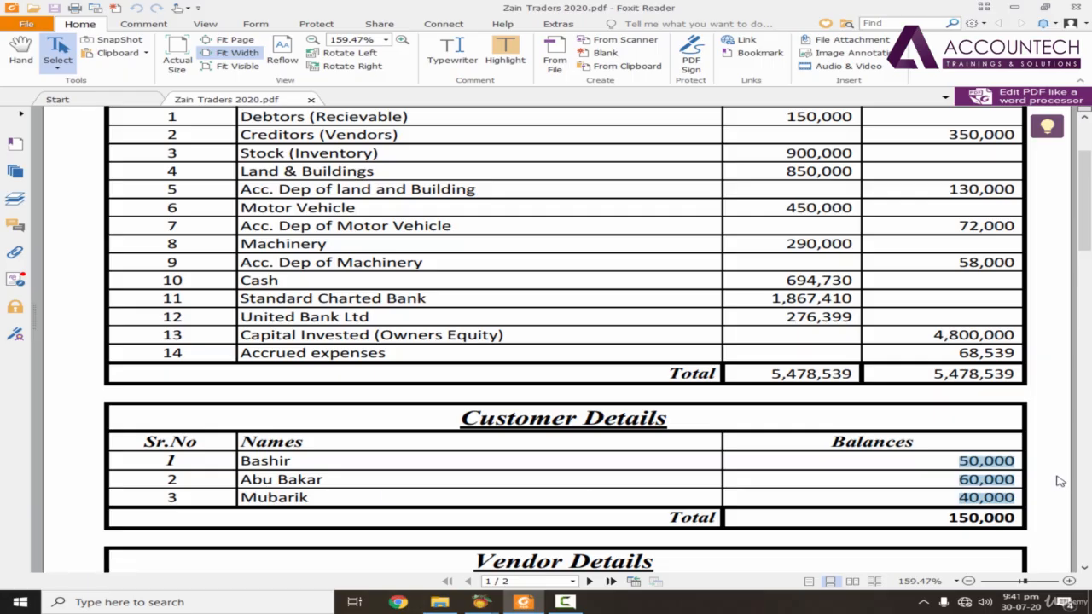
scroll(994, 215, "up", 2)
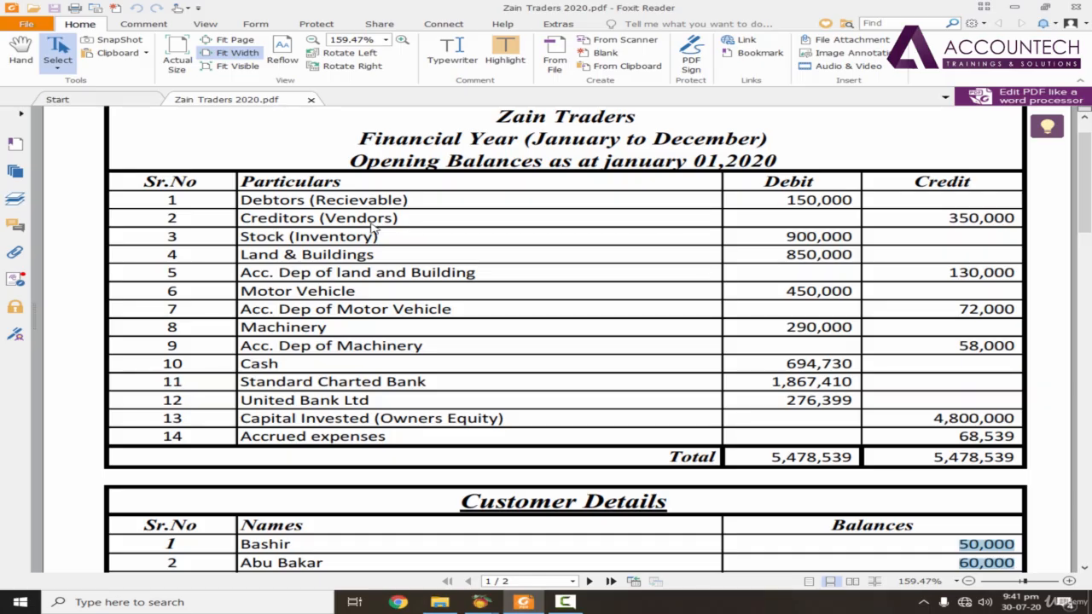
left_click_drag(788, 202, 845, 196)
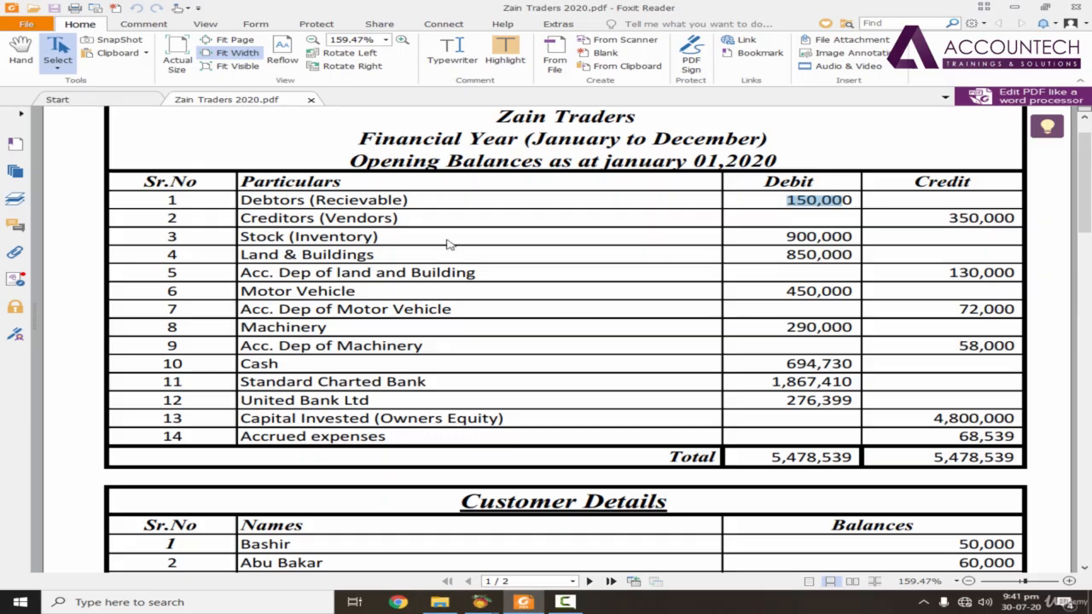
left_click_drag(270, 219, 398, 218)
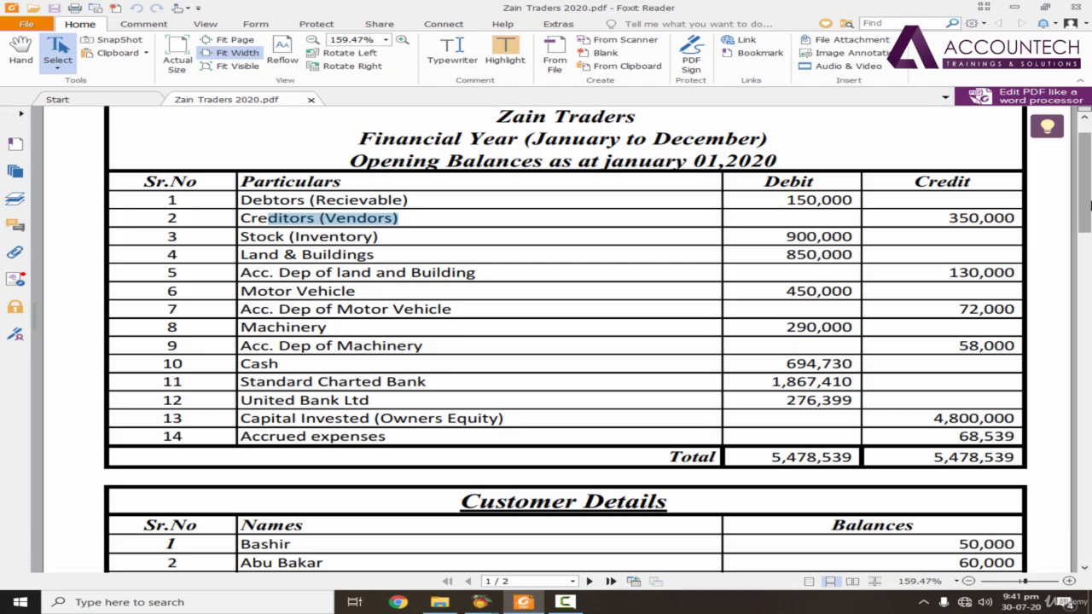
left_click(785, 200)
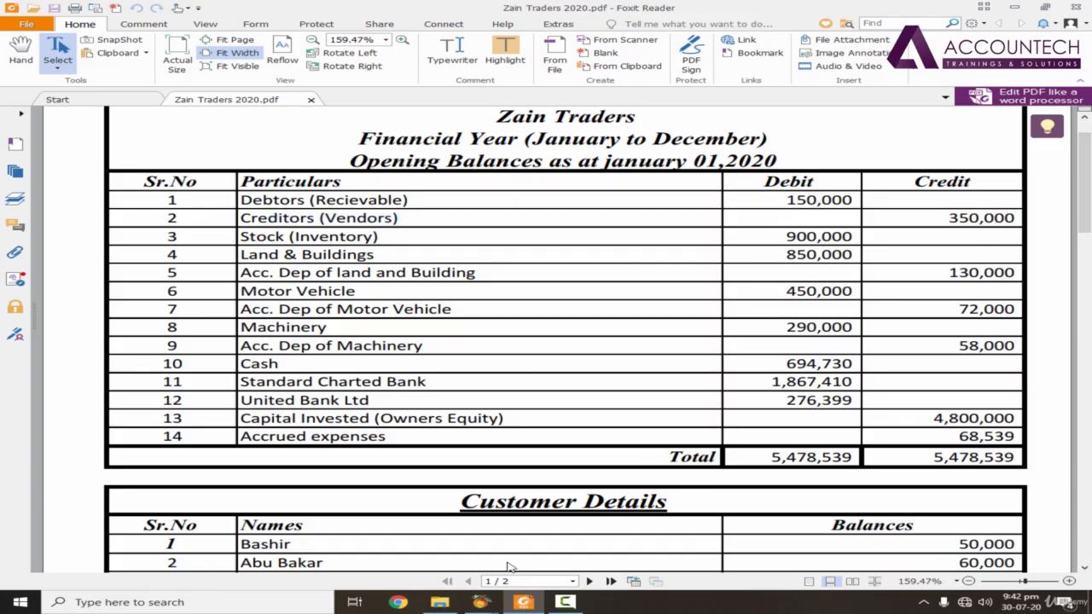
Step: Switch to the Account List and open the beginning balances from the United Bank Ltd account for the period 1-1-19 through 31-1-19
mouse_move(481, 602)
left_click(548, 548)
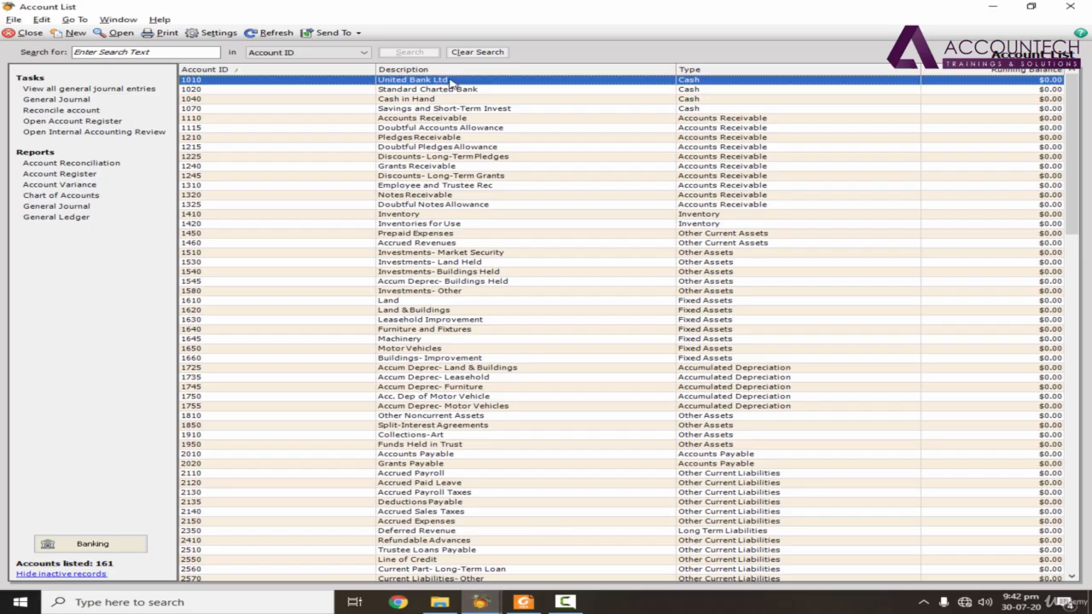
double_click(450, 80)
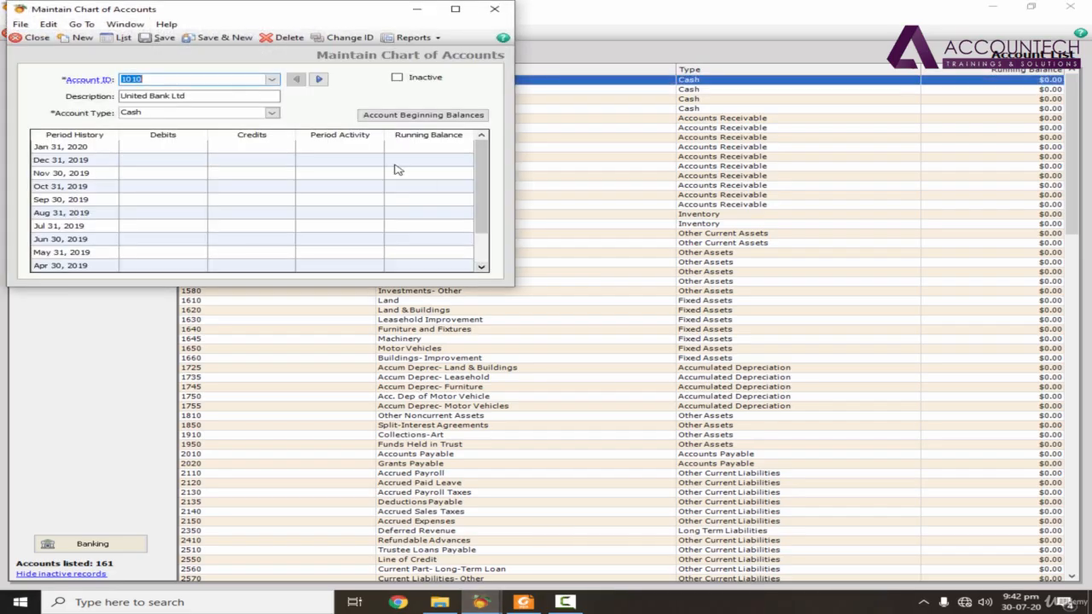
left_click(435, 115)
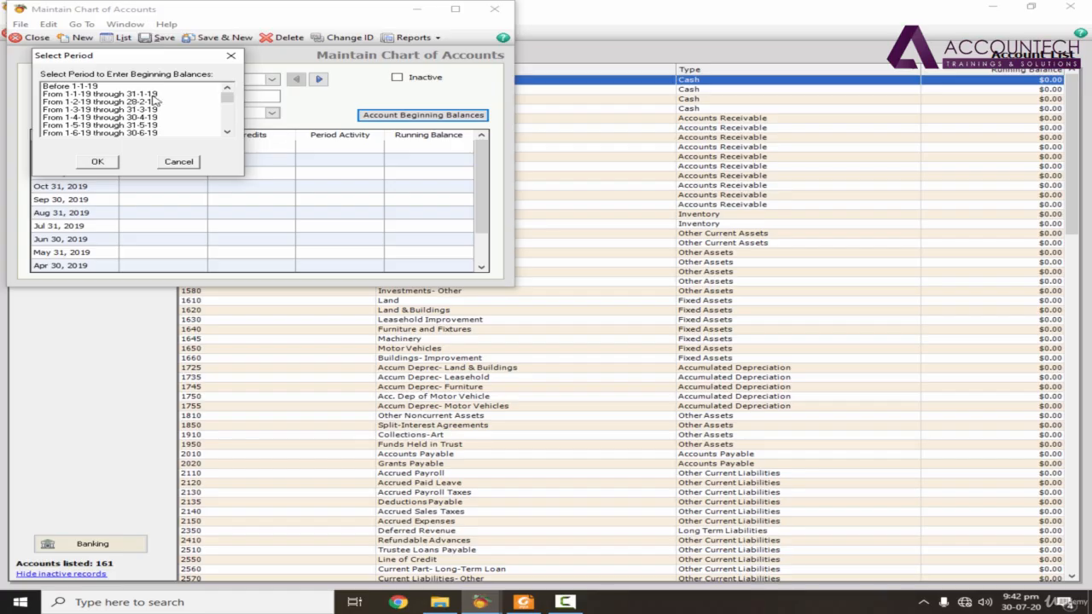
left_click(96, 94)
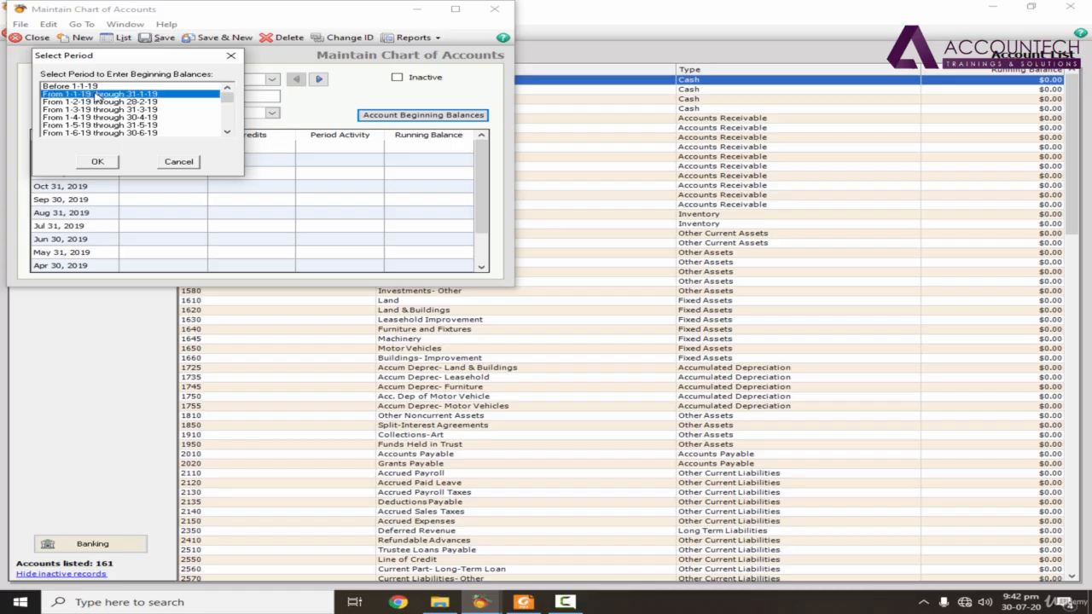
left_click(99, 164)
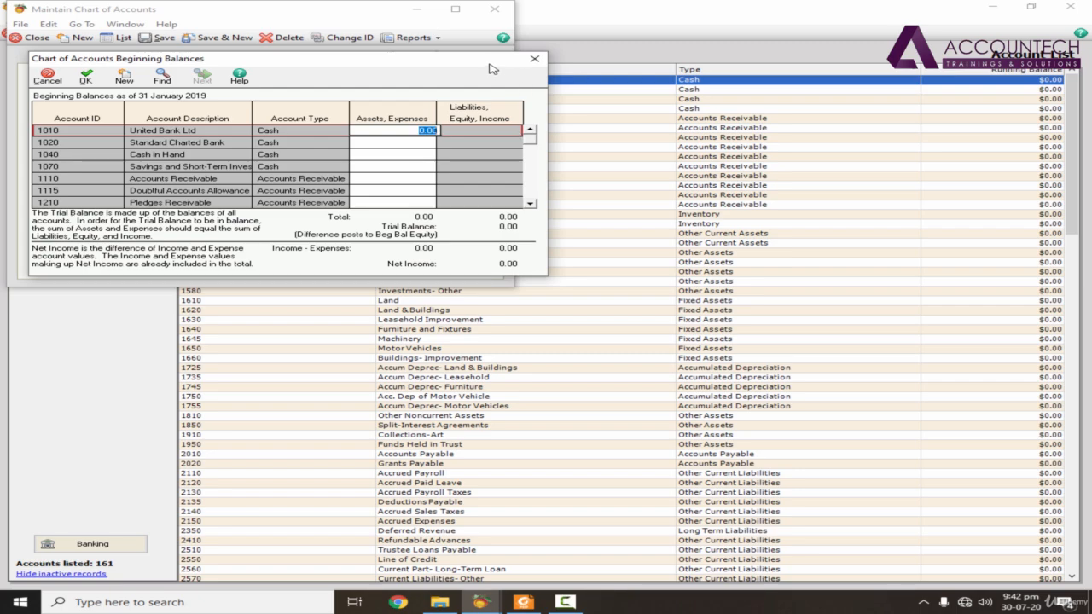
left_click_drag(492, 66, 872, 54)
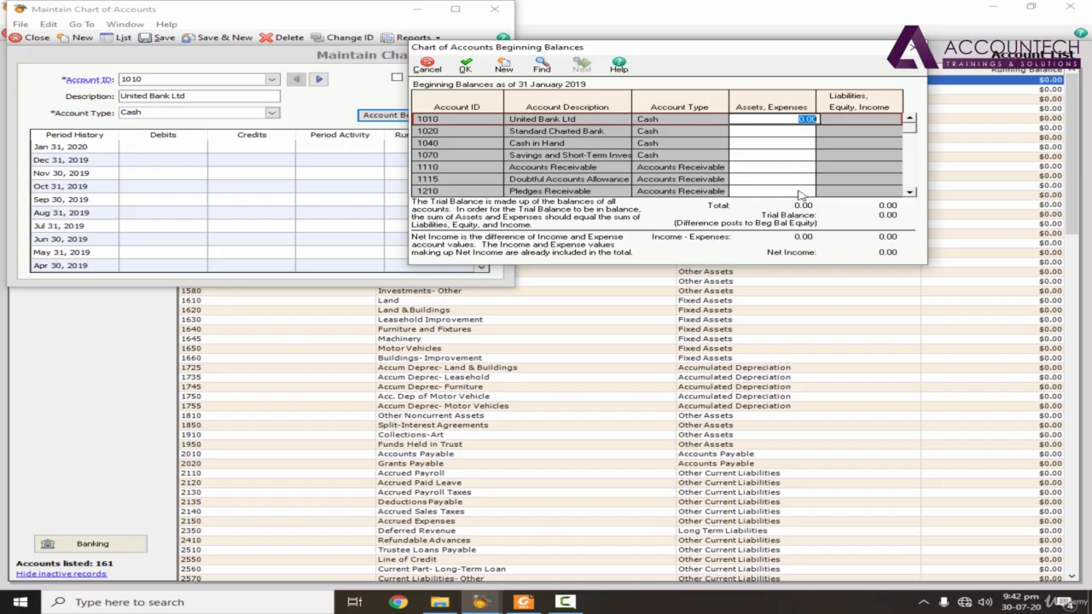
Step: Look up the debtors figure in the PDF and set the Accounts Receivable (1110) beginning balance to 150,000.00
key("alt+Tab")
key("Tab")
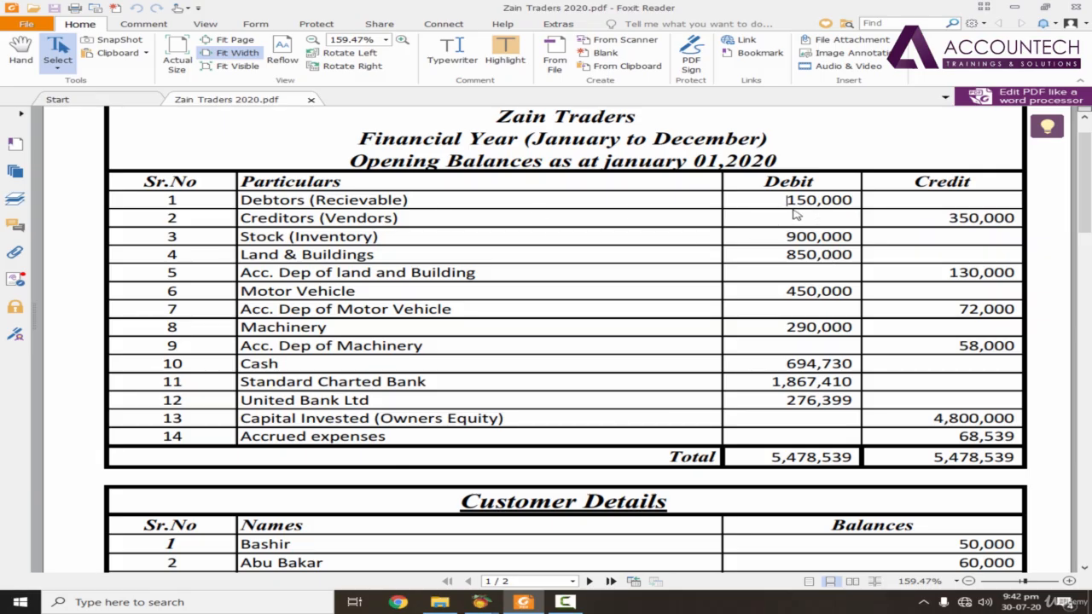
key("alt+Tab")
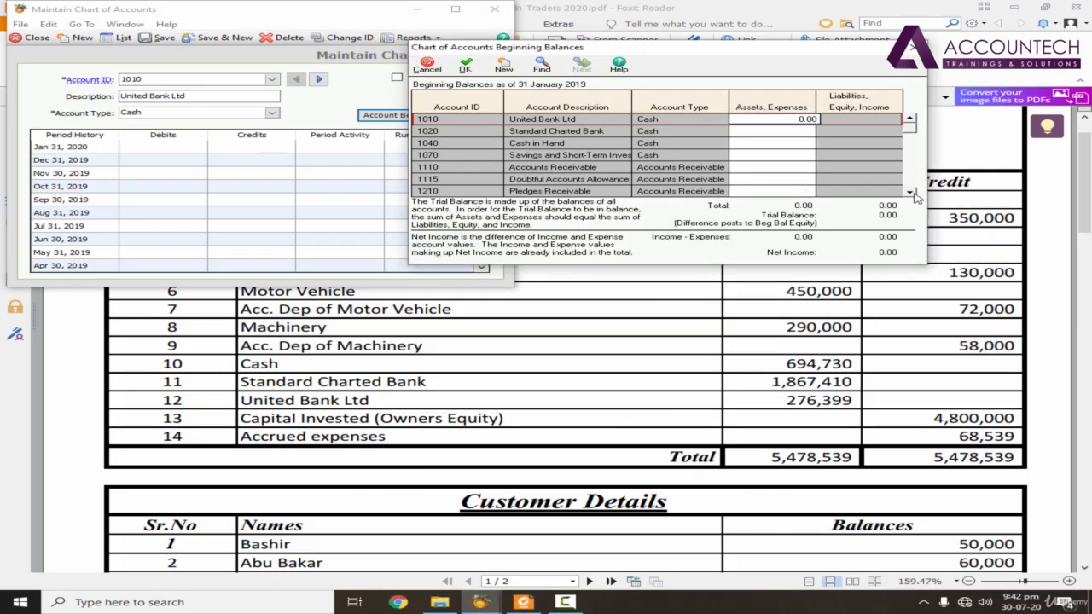
left_click(781, 171)
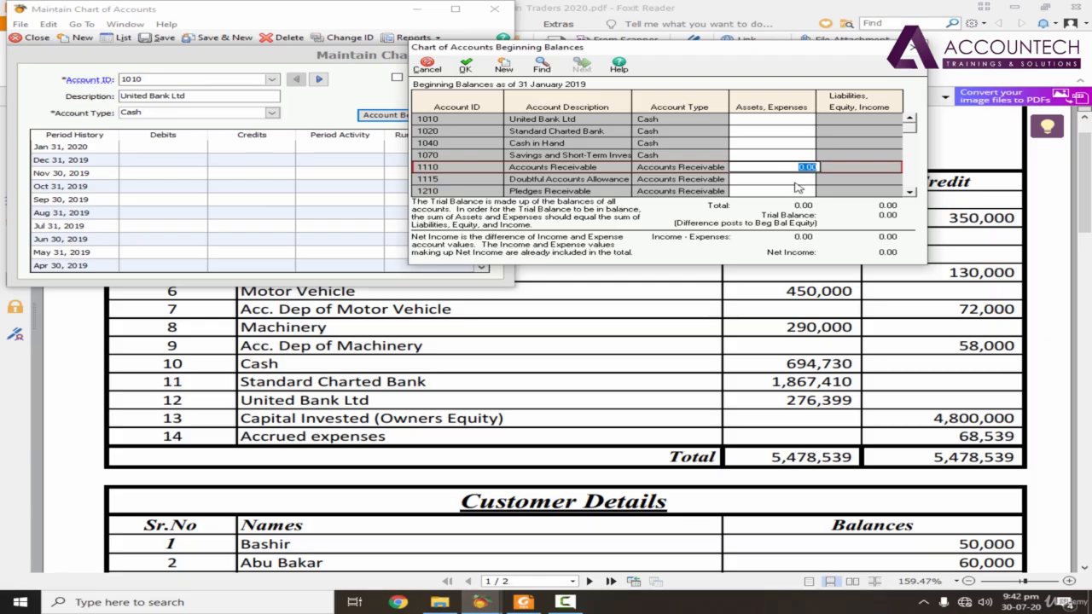
type("150000")
left_click(797, 186)
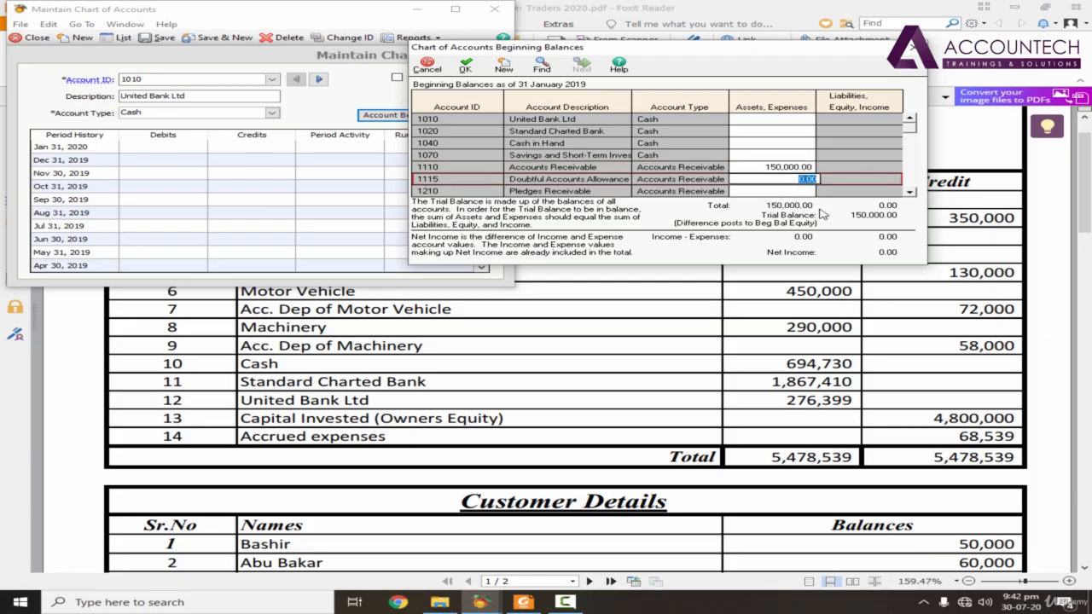
Step: Look up the creditors figure in the PDF and set the Accounts Payable (2010) beginning balance to 350,000.00
key("alt+Tab")
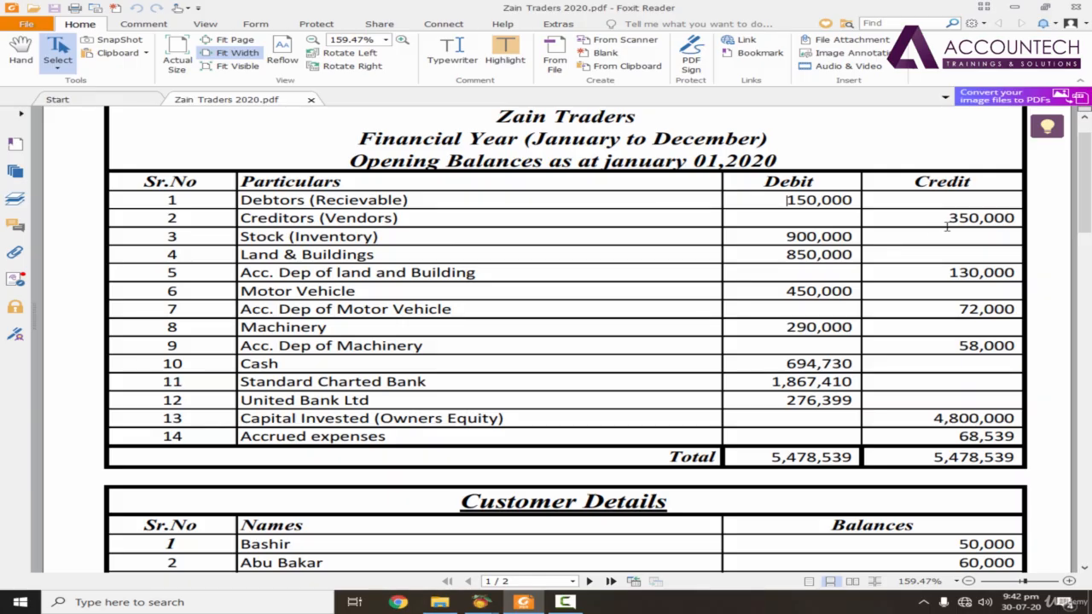
key("alt+Tab")
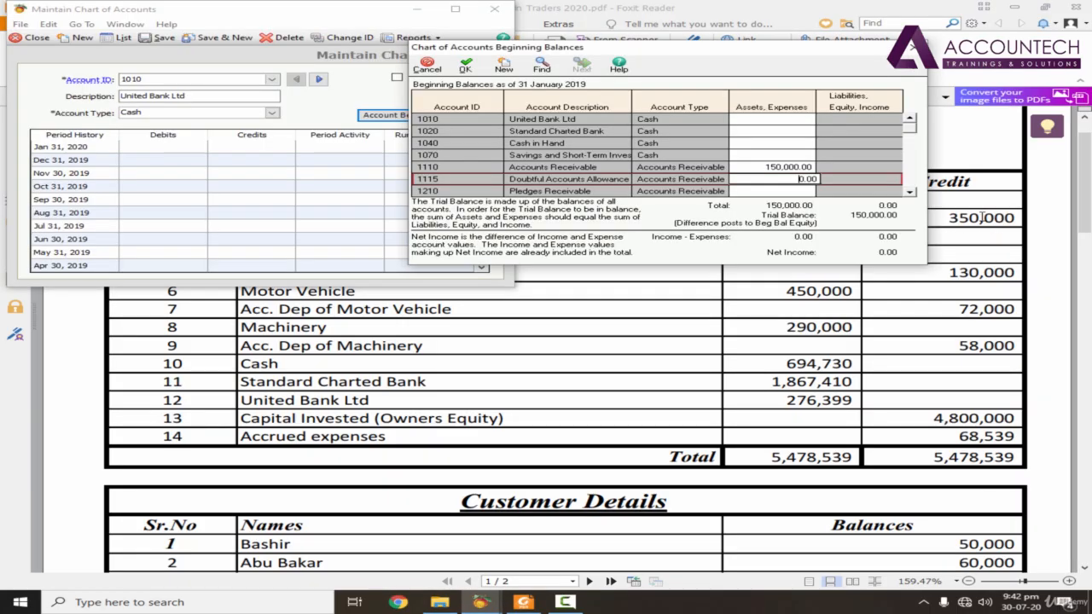
scroll(914, 197, "down", 3)
scroll(914, 197, "down", 10)
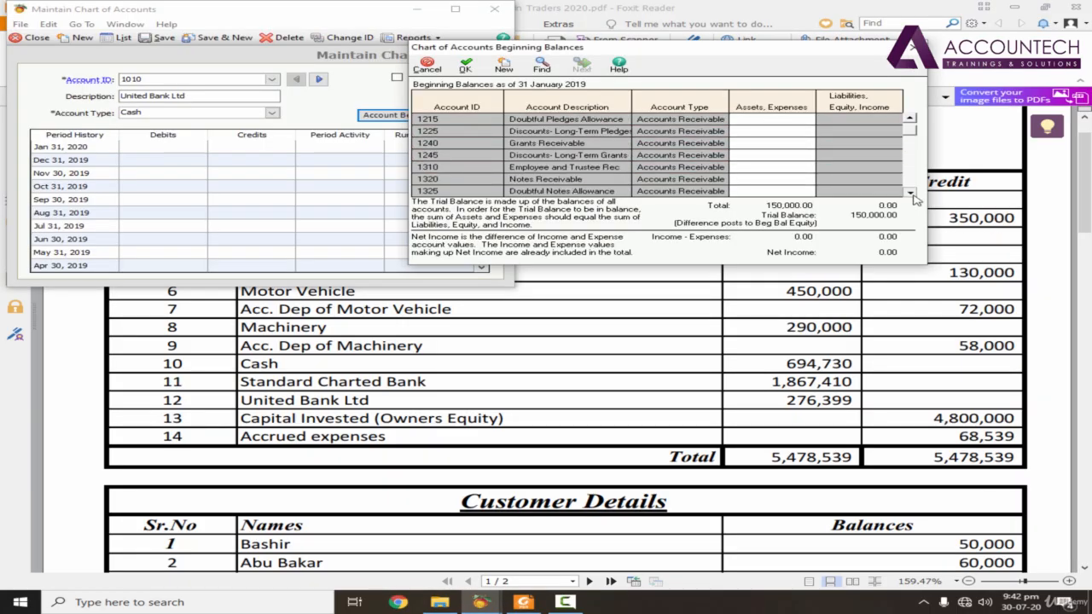
scroll(914, 197, "down", 10)
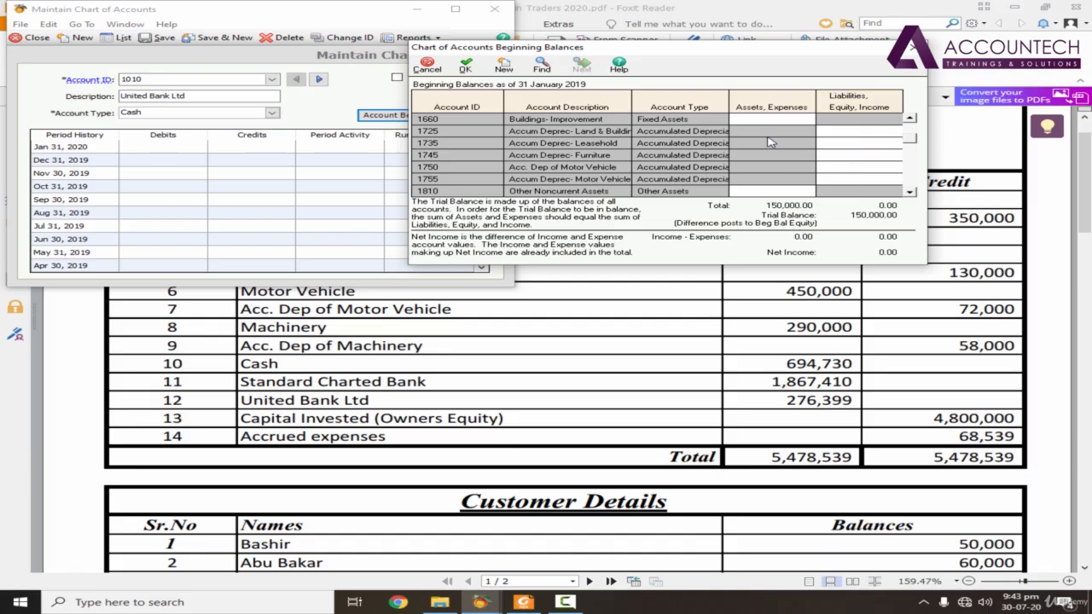
left_click(911, 194)
left_click(911, 193)
left_click(911, 193)
left_click(912, 194)
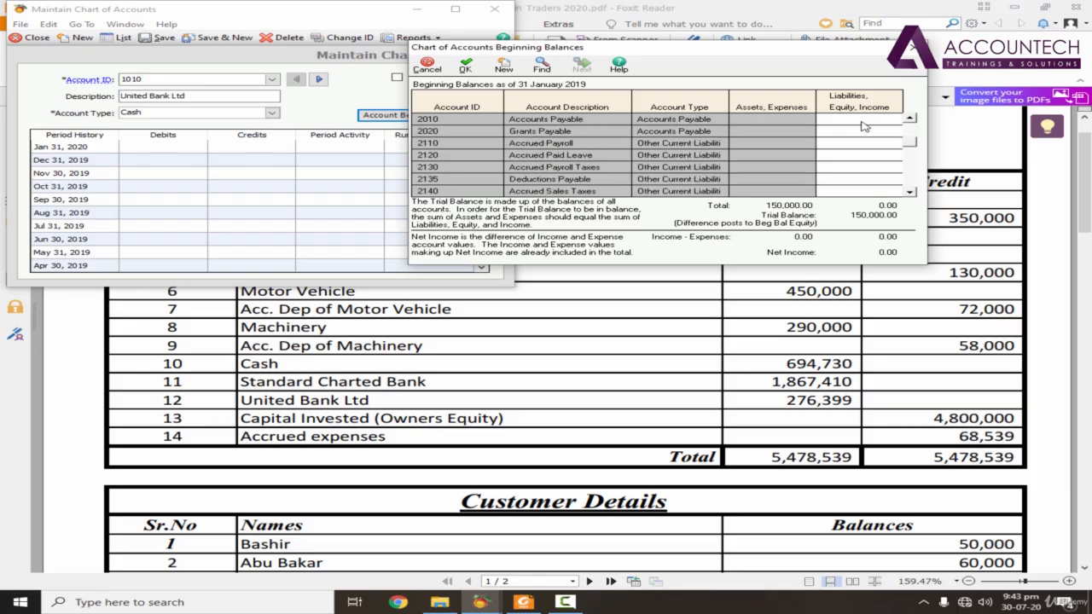
left_click(909, 118)
left_click(910, 118)
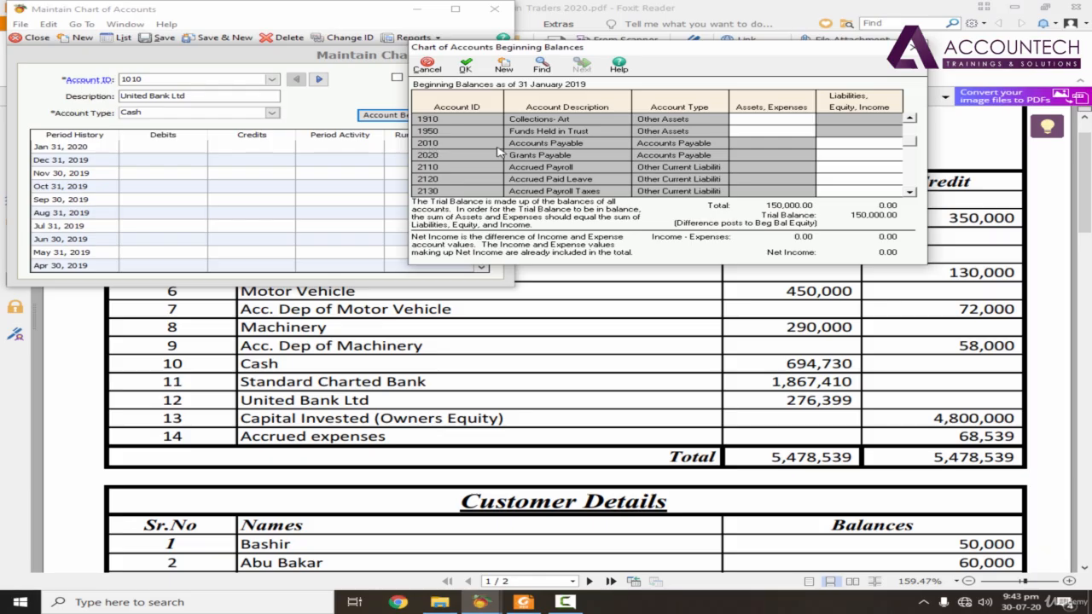
left_click(835, 146)
key("alt+Tab")
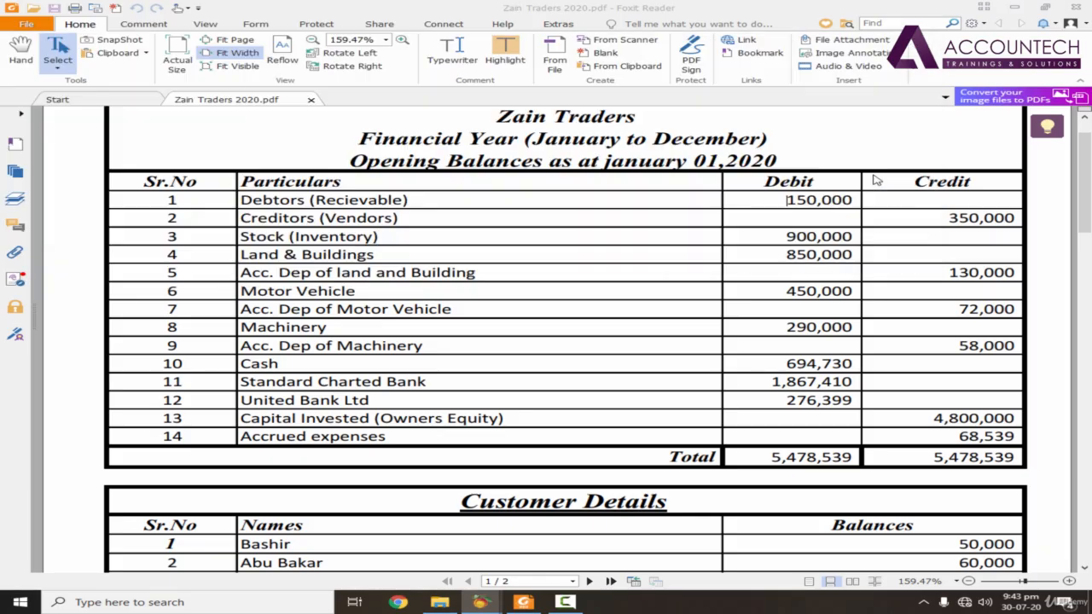
key("alt+Tab")
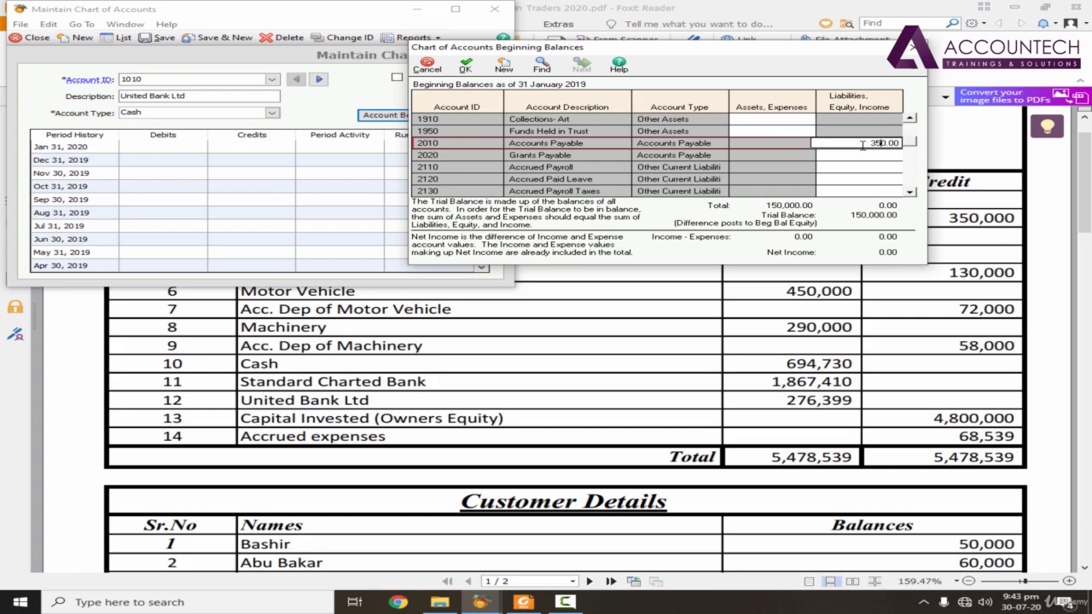
left_click_drag(864, 144, 914, 141)
type("35")
key("Return")
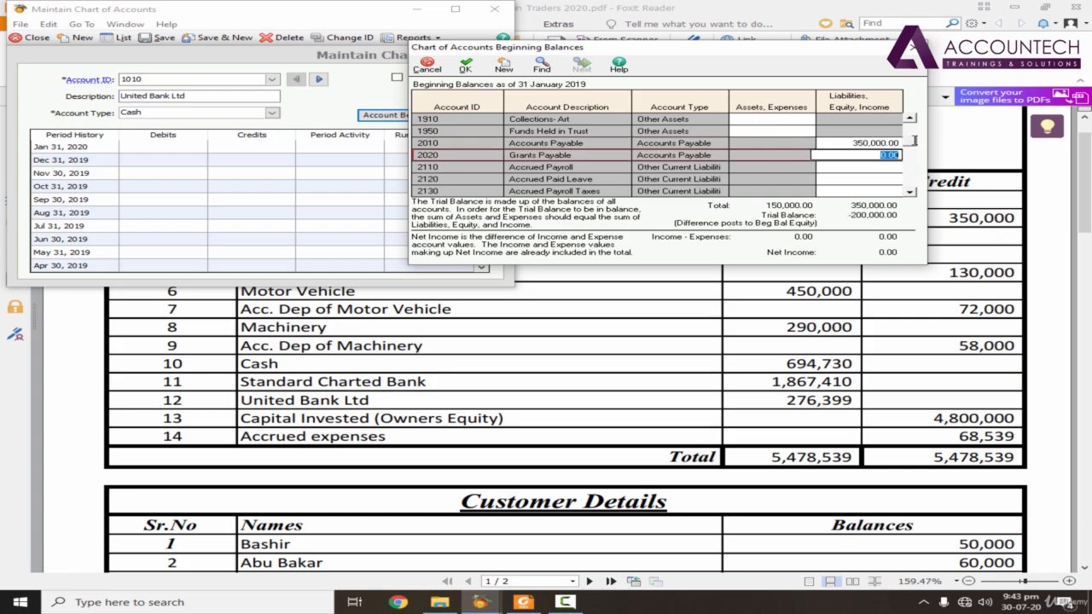
Step: Look up the stock figure in the PDF and set the Inventory (1410) beginning balance to 900,000.00
key("alt+Tab")
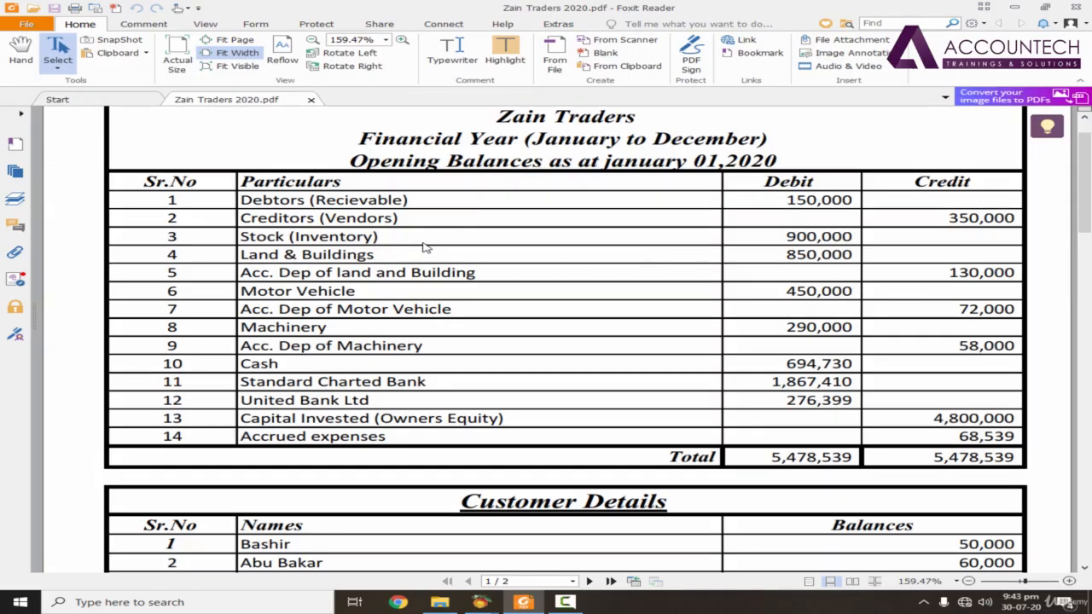
key("alt+Tab")
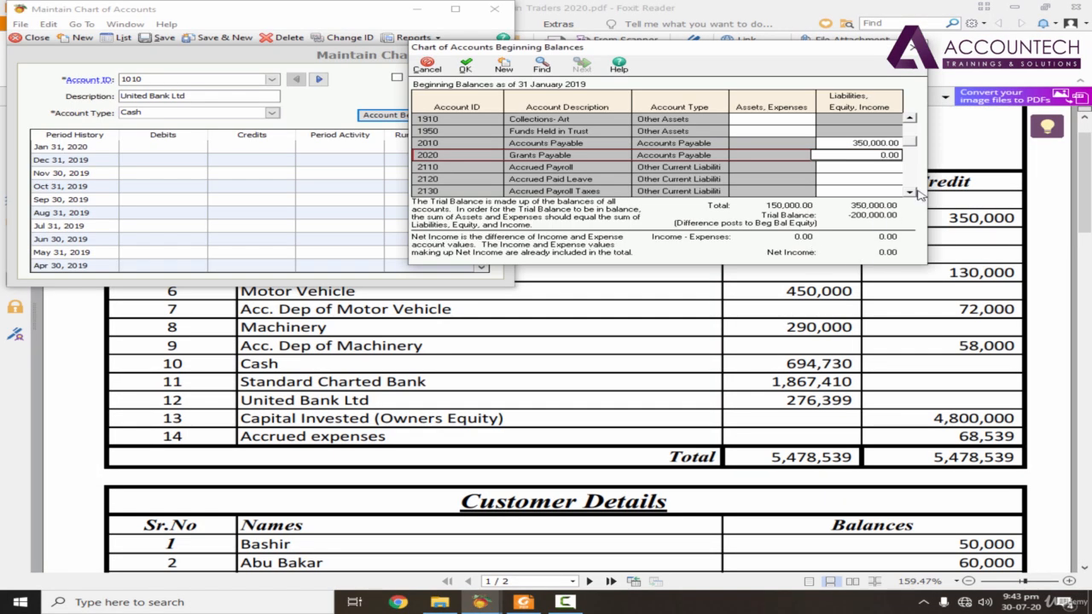
left_click_drag(913, 141, 914, 127)
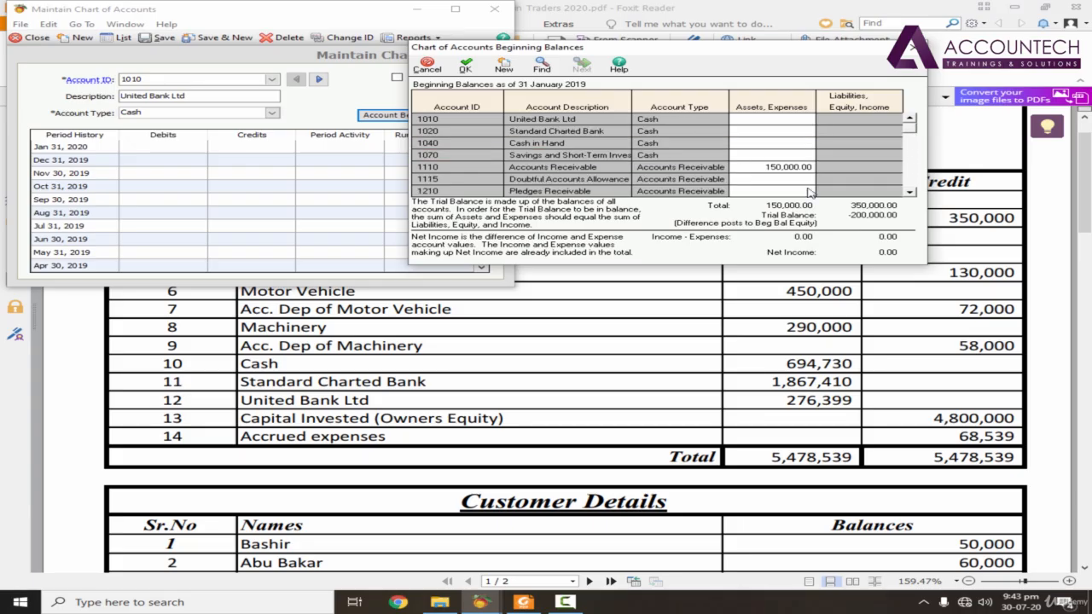
left_click(913, 195)
left_click(912, 195)
left_click(913, 195)
left_click(913, 195)
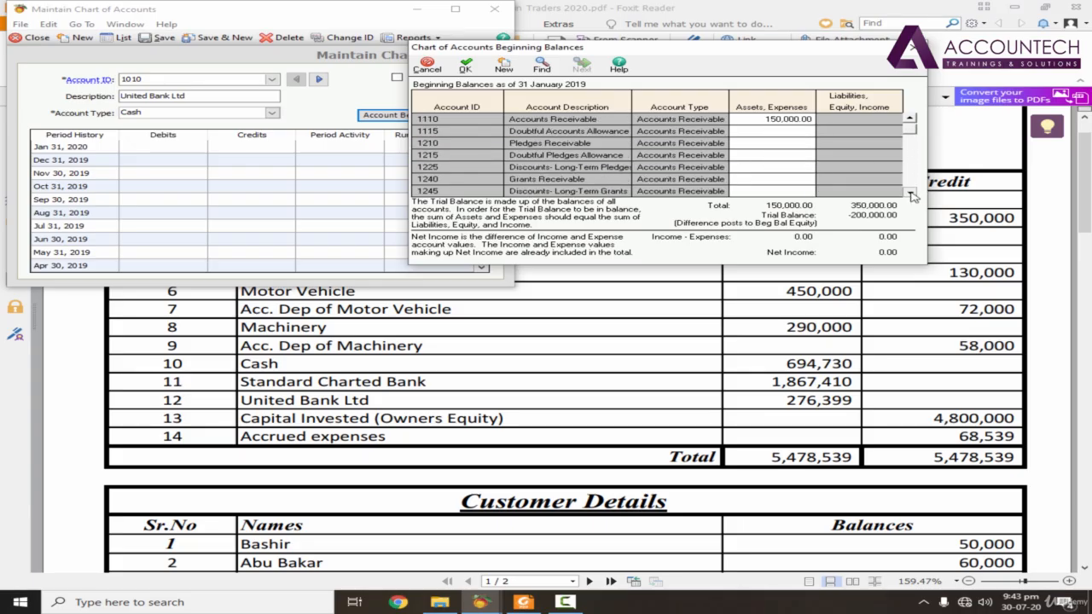
left_click(912, 196)
left_click(912, 196)
left_click(912, 195)
left_click(913, 195)
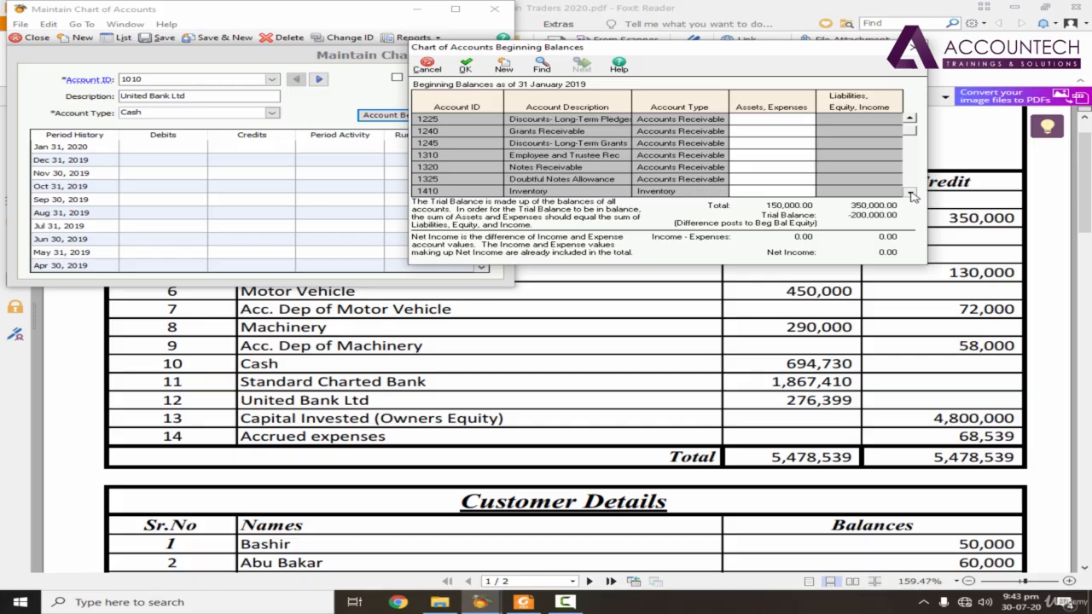
left_click(912, 196)
left_click(776, 181)
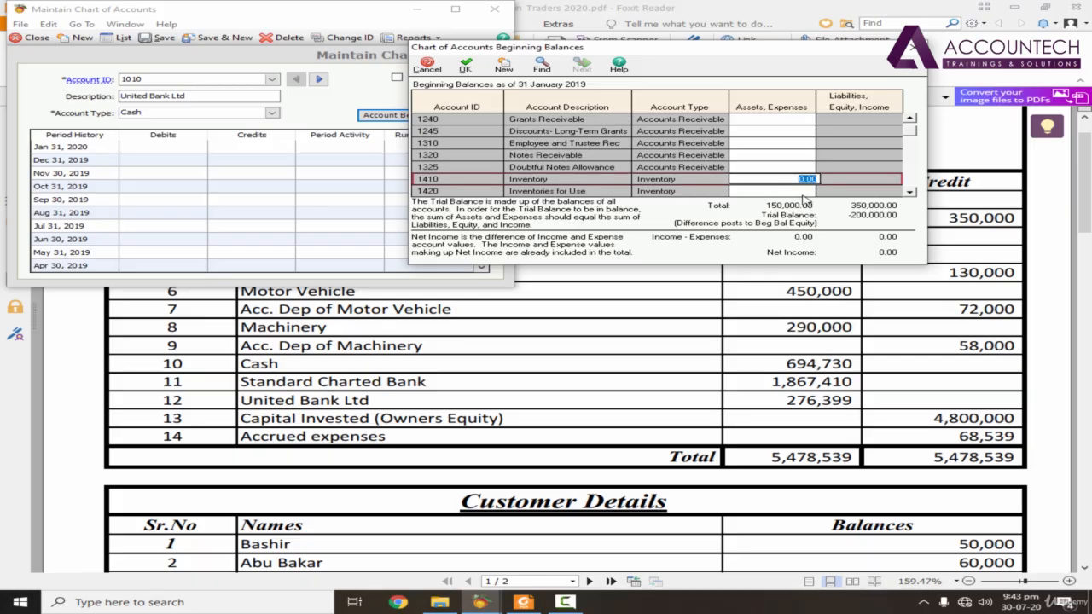
key("alt+Tab")
Step: Look up the land and buildings figure in the PDF and set the Land & Buildings (1620) beginning balance to 850,000.00
key("alt+Tab")
double_click(807, 179)
type("900000")
key("Return")
key("alt+Tab")
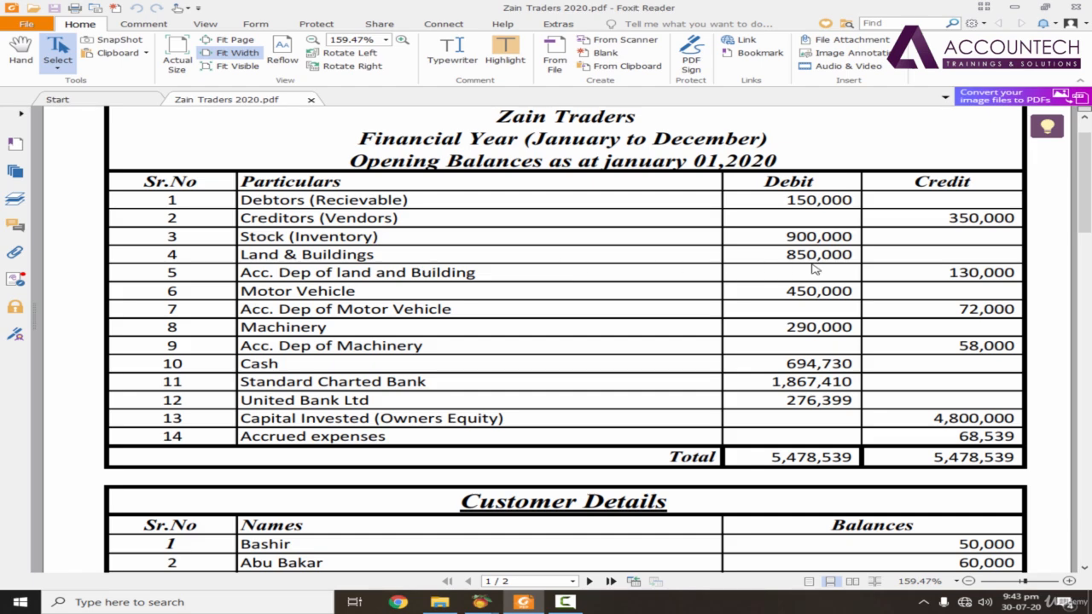
key("alt+Tab")
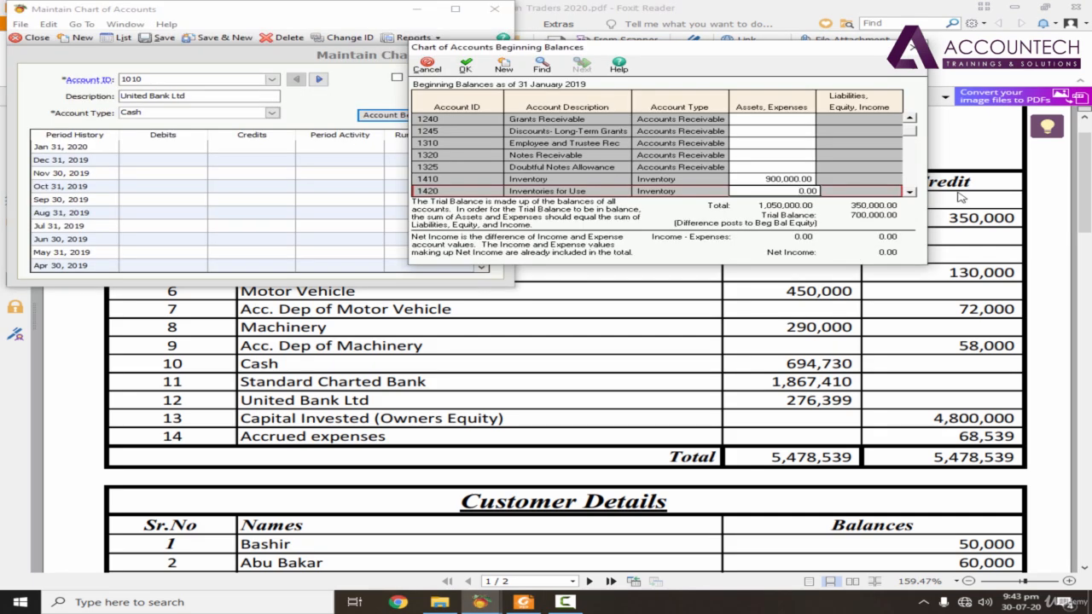
left_click(912, 117)
left_click(912, 117)
left_click(913, 118)
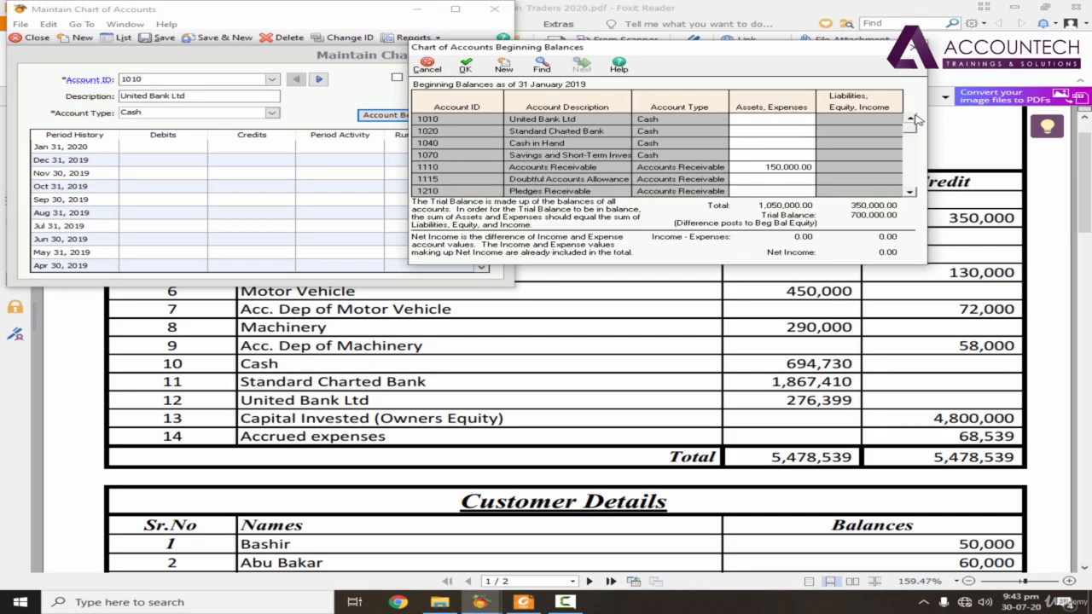
left_click(912, 193)
left_click(912, 194)
left_click_drag(911, 196, 912, 196)
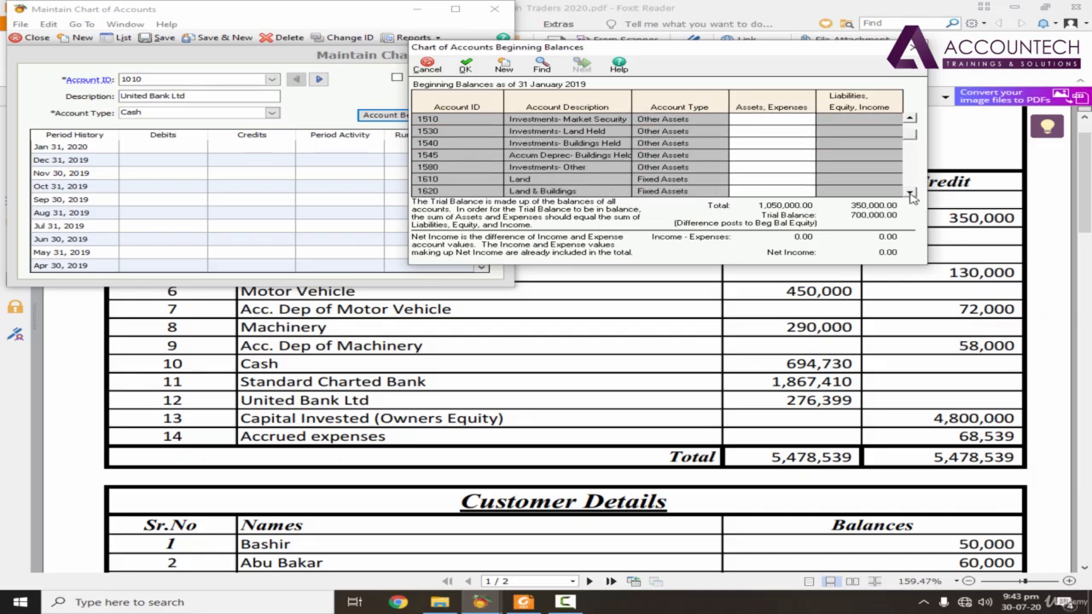
left_click(781, 188)
key("alt+Tab")
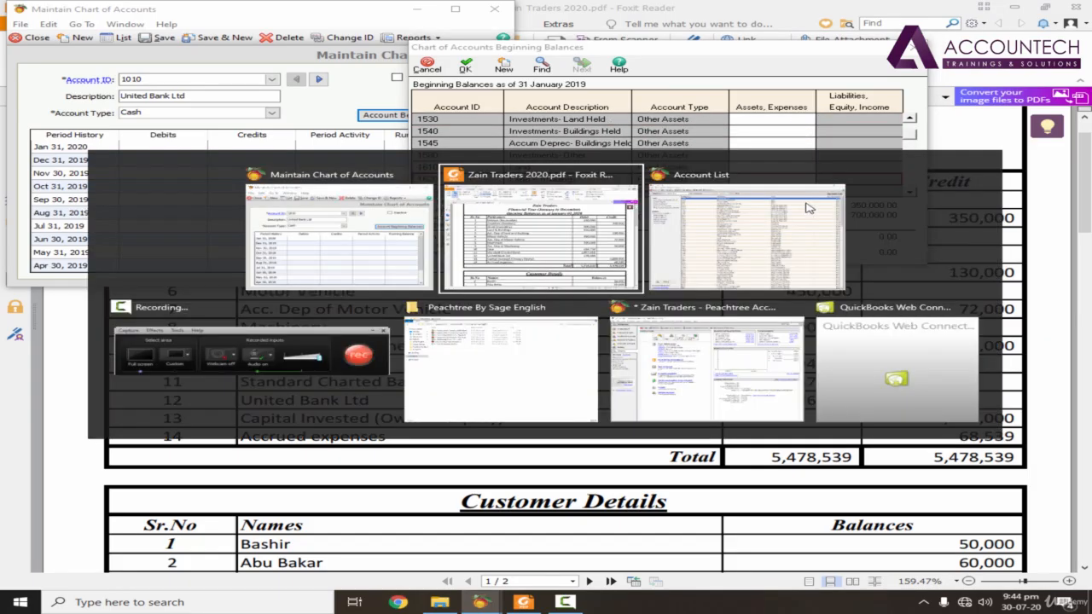
key("alt+Tab")
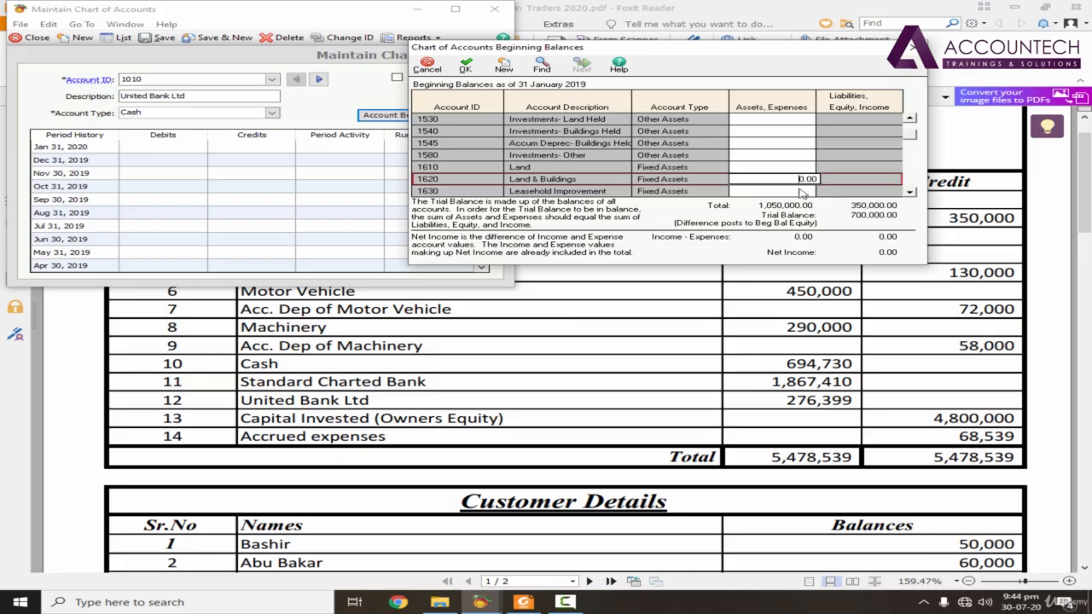
left_click(806, 180)
type("850,000")
key("Return")
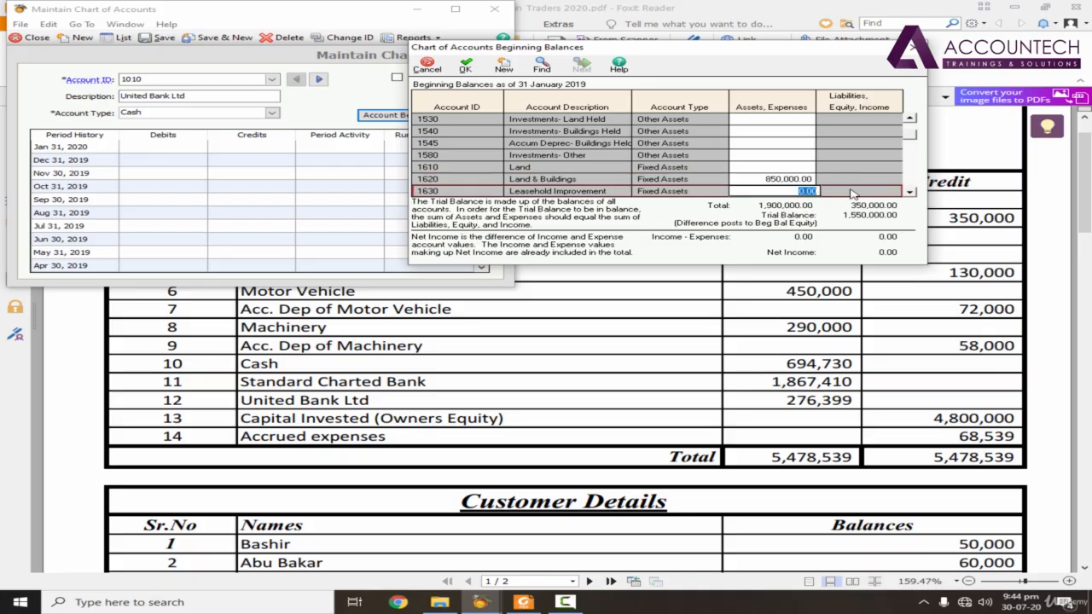
Step: Look up the land and building depreciation in the PDF and set the Accum Deprec- Land & Building (1725) beginning balance to 130,000.00
left_click(962, 200)
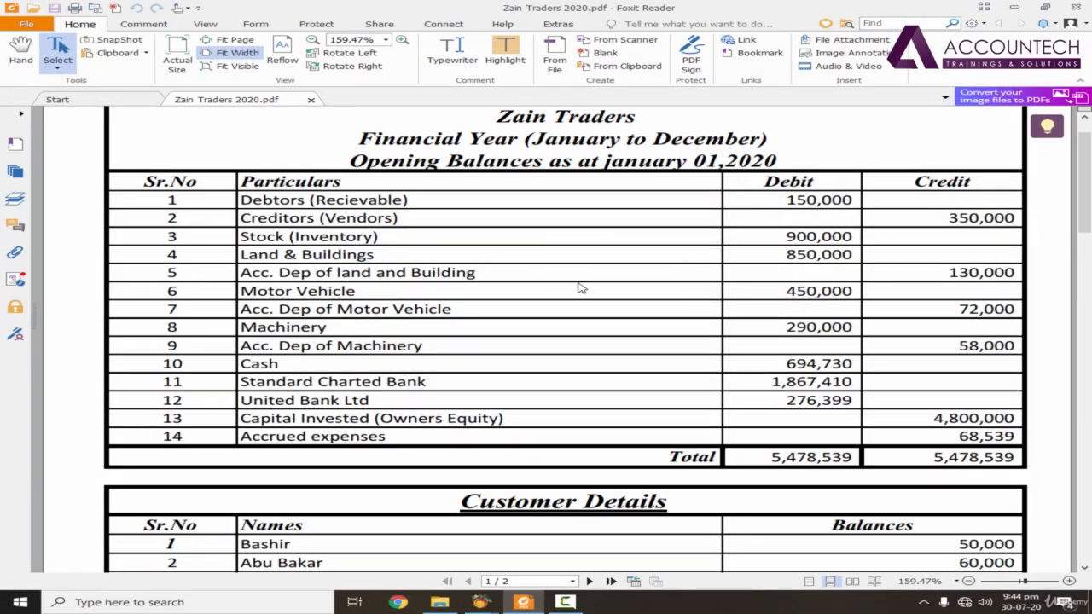
key("alt+Tab")
left_click(912, 193)
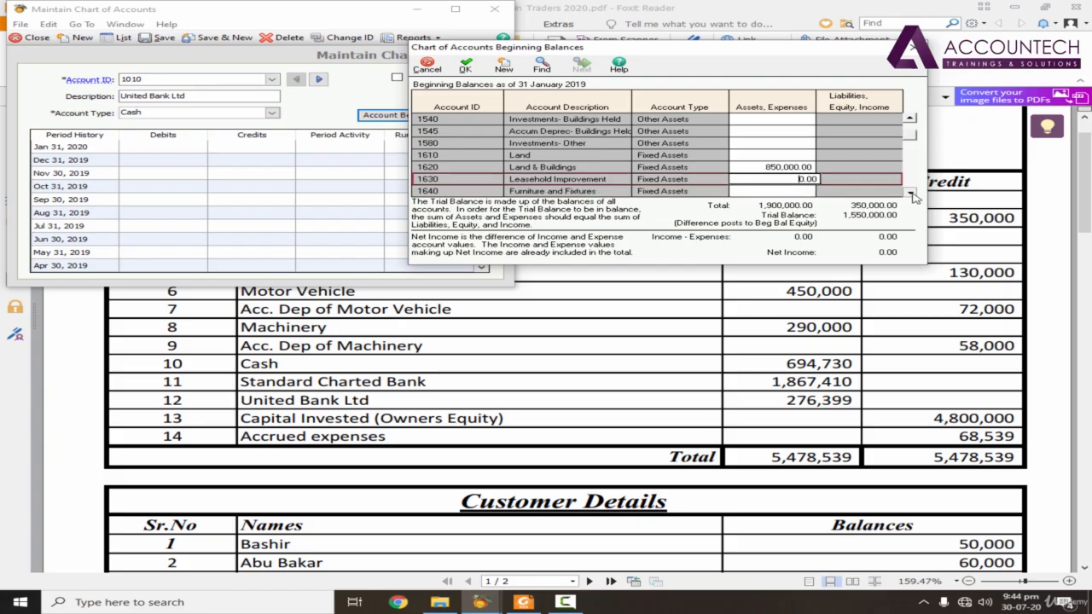
left_click(911, 193)
left_click(912, 193)
left_click(911, 193)
left_click(911, 193)
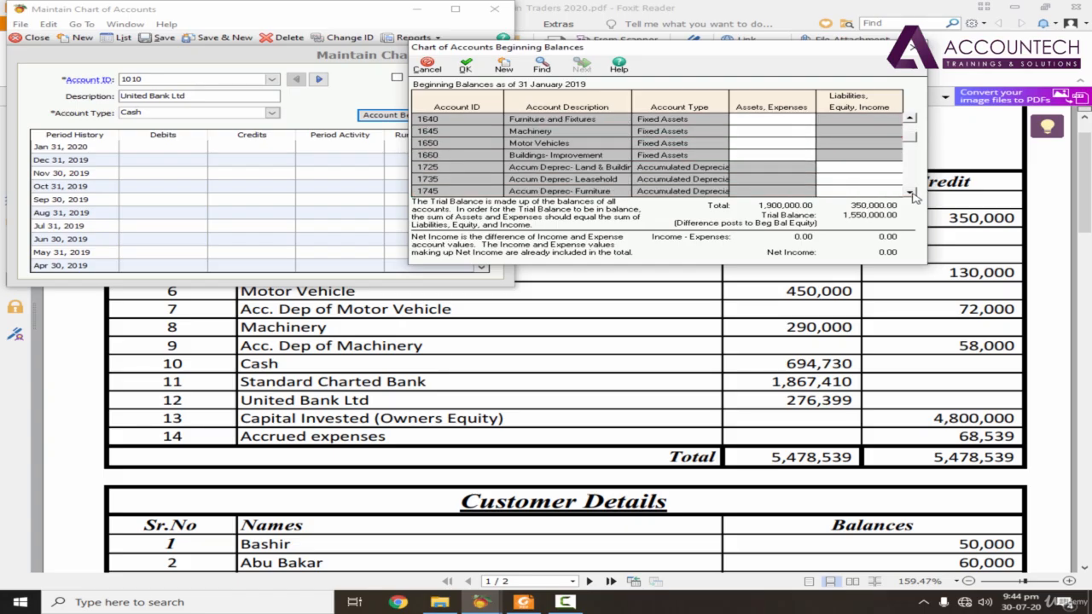
left_click(867, 171)
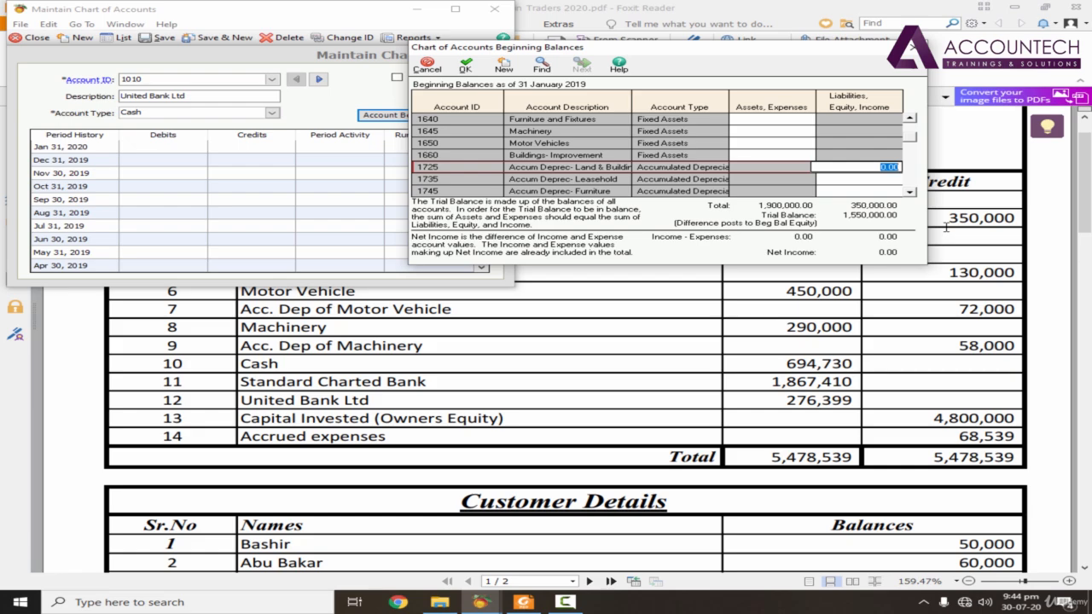
type("130000")
key("Return")
Step: Look up the motor vehicle figure in the PDF and set the Motor Vehicles (1650) beginning balance to 450,000.00
left_click(946, 226)
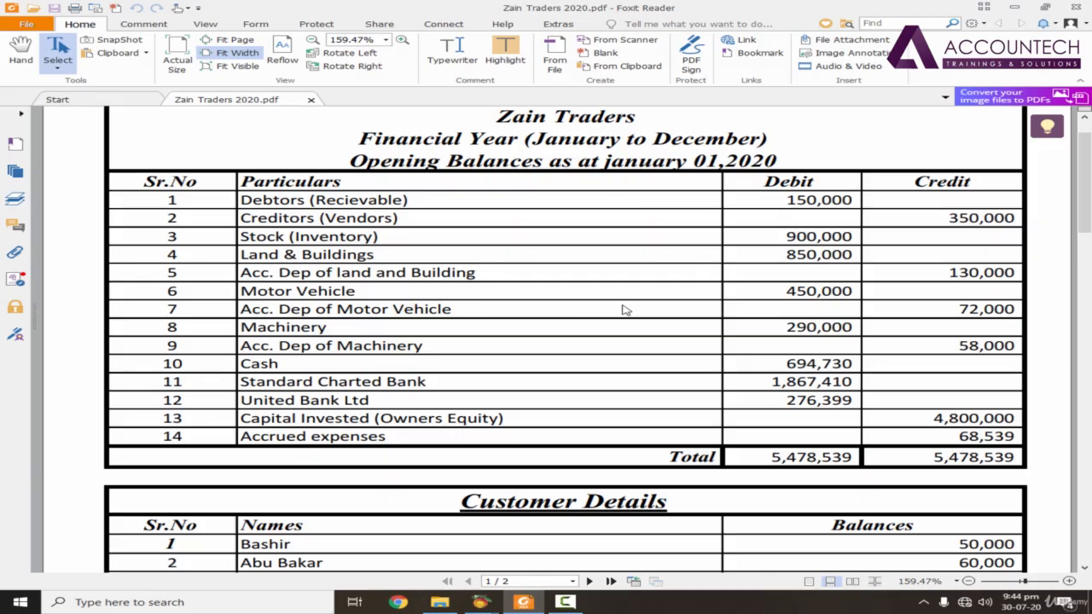
key("alt+Tab")
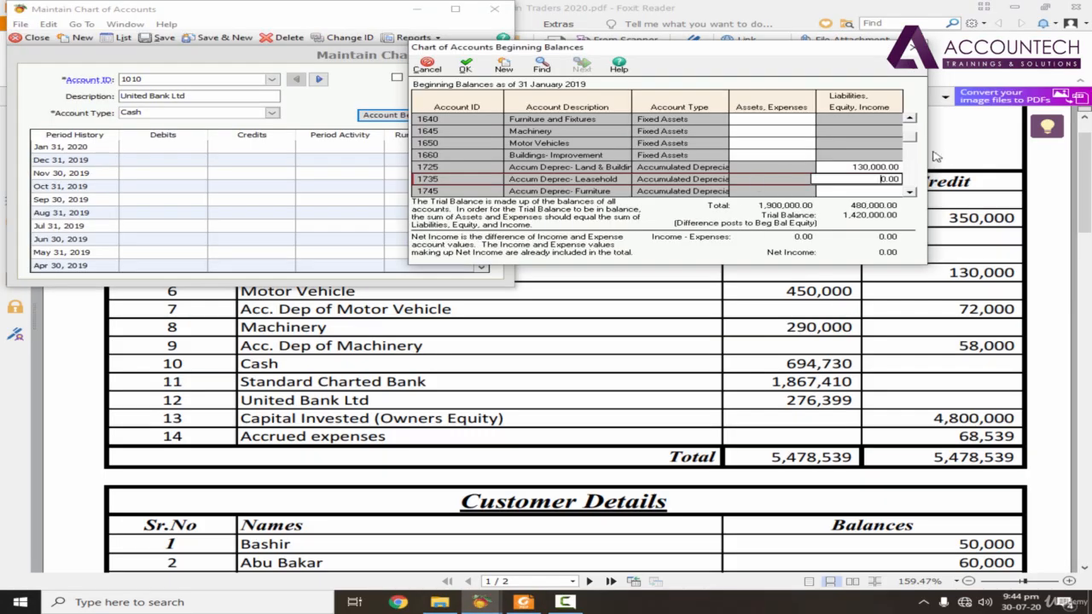
left_click(772, 145)
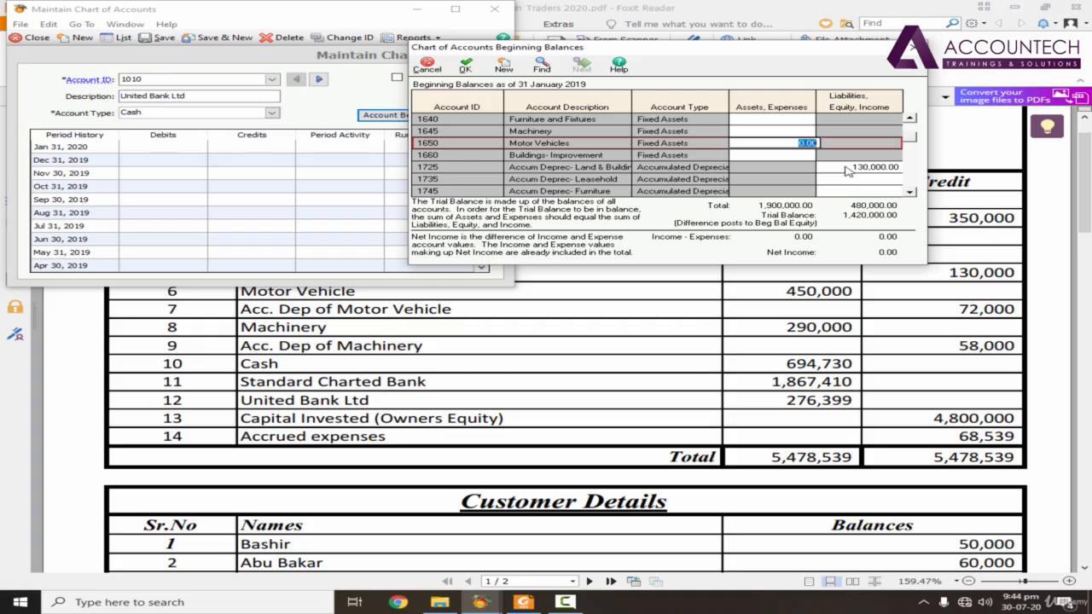
type("450,000")
key("Return")
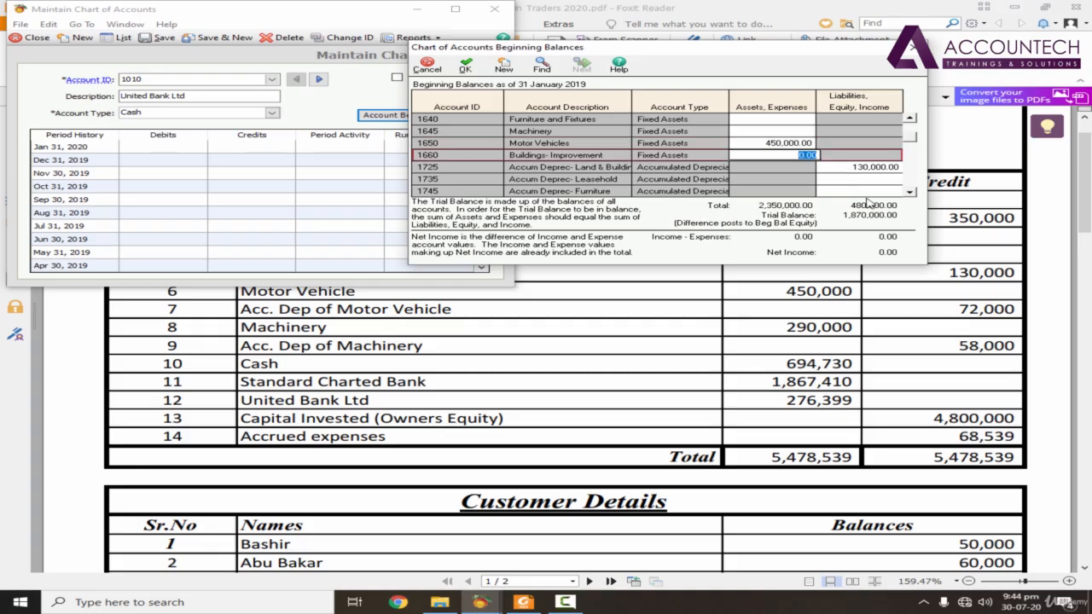
Step: Look up the motor vehicle depreciation in the PDF and set the Acc. Dep of Motor Vehicle (1750) beginning balance to 72,000.00
left_click(910, 192)
left_click(910, 192)
left_click(840, 180)
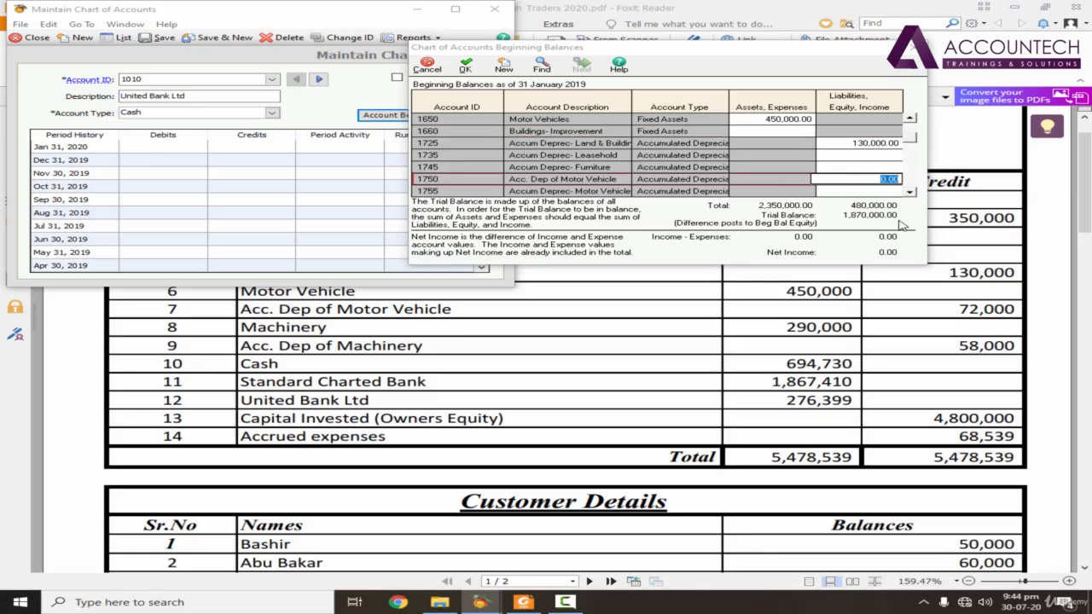
left_click(899, 283)
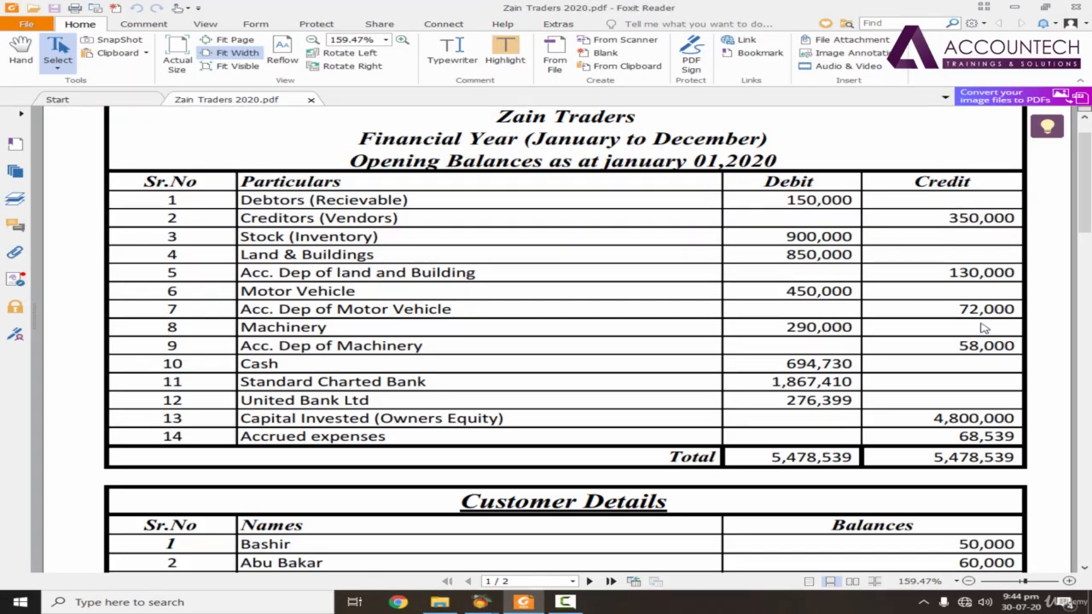
key("alt+Tab")
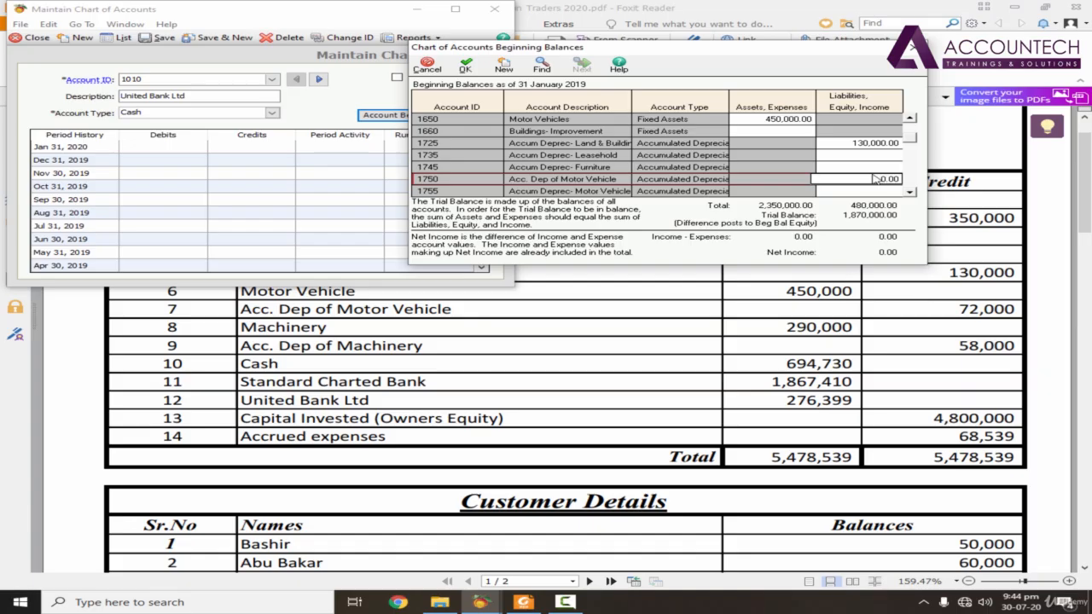
left_click_drag(881, 178, 919, 176)
type("72000")
key("Return")
Step: Look up the machinery figure in the PDF and set the Machinery (1645) beginning balance to 290,000.00
left_click(896, 268)
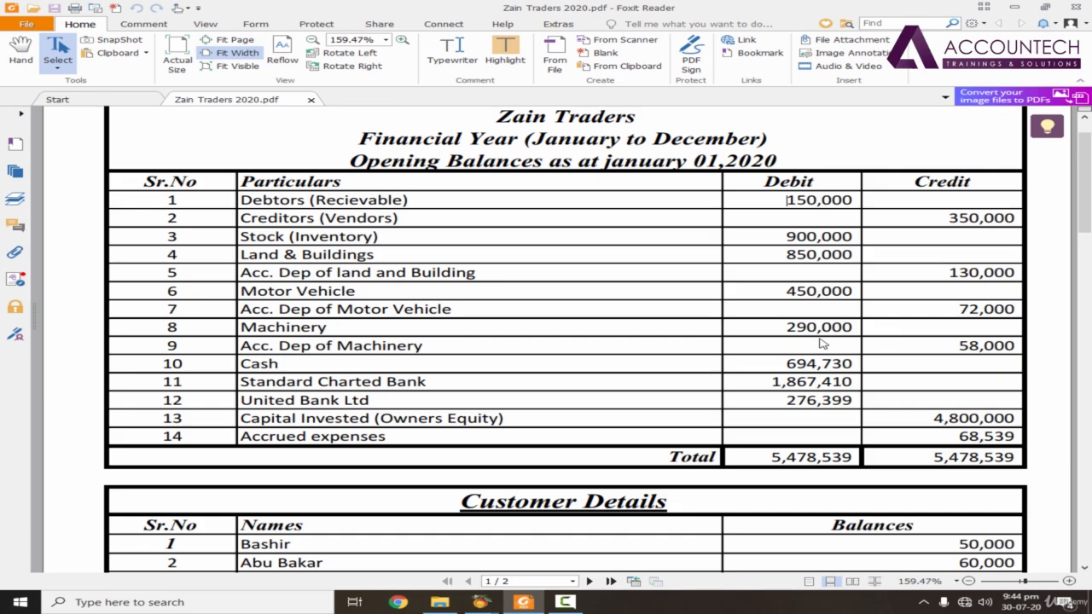
key("alt+Tab")
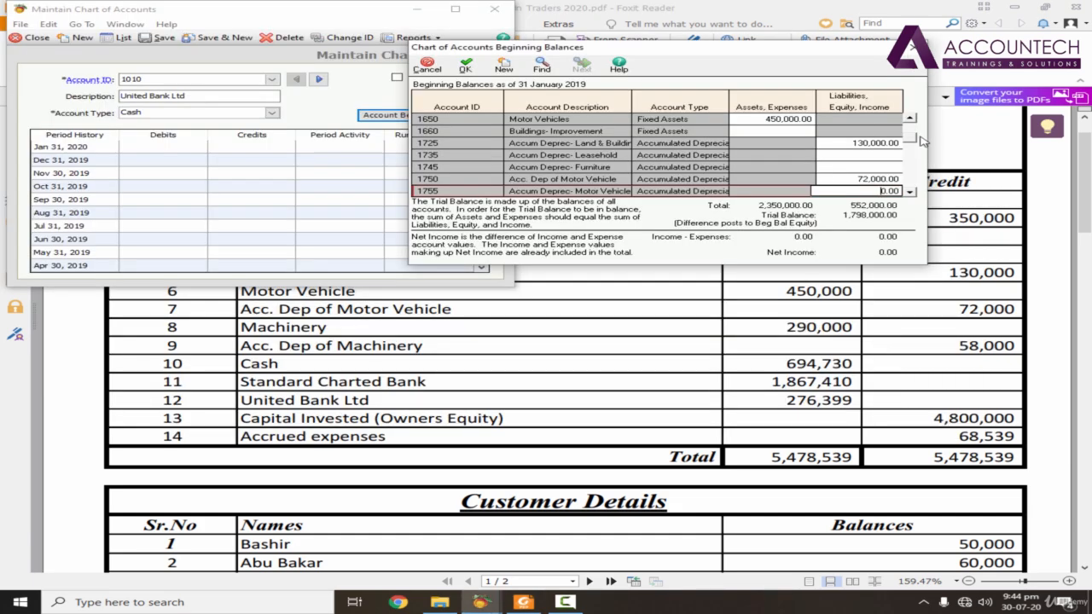
double_click(910, 119)
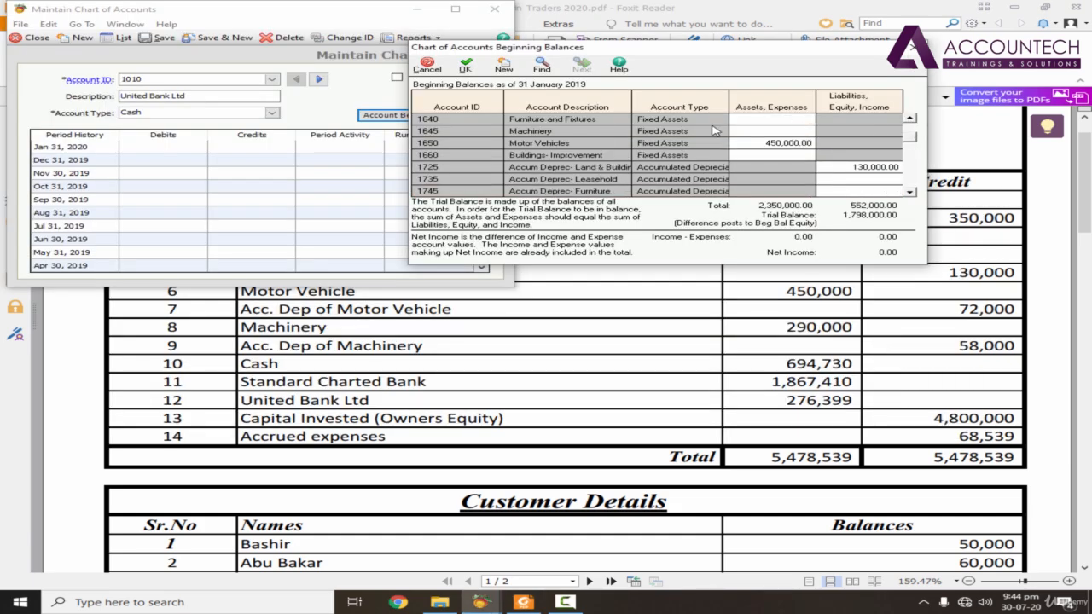
left_click(790, 131)
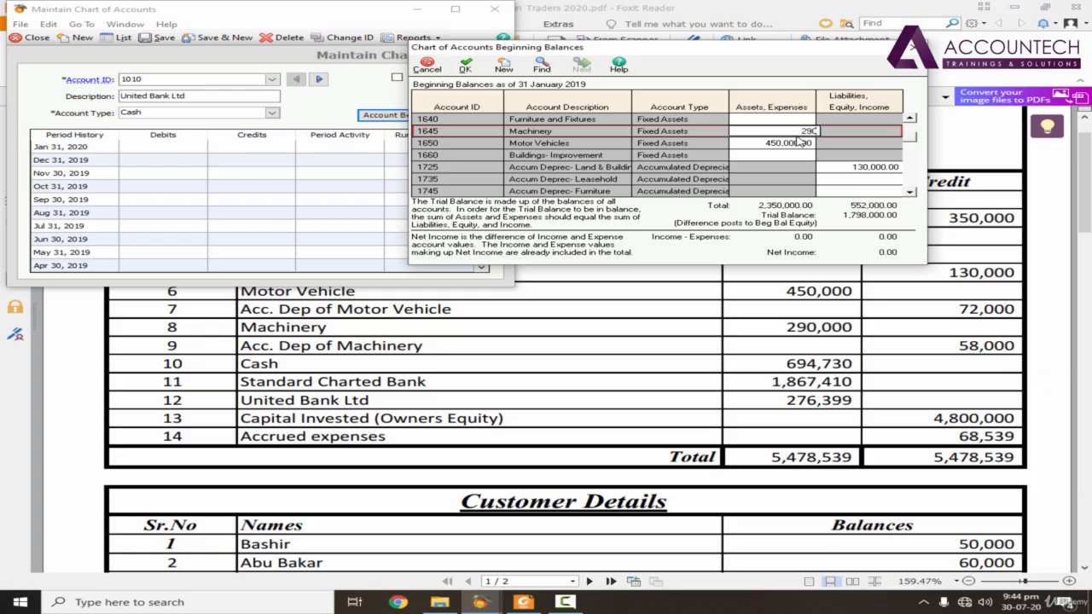
left_click(800, 142)
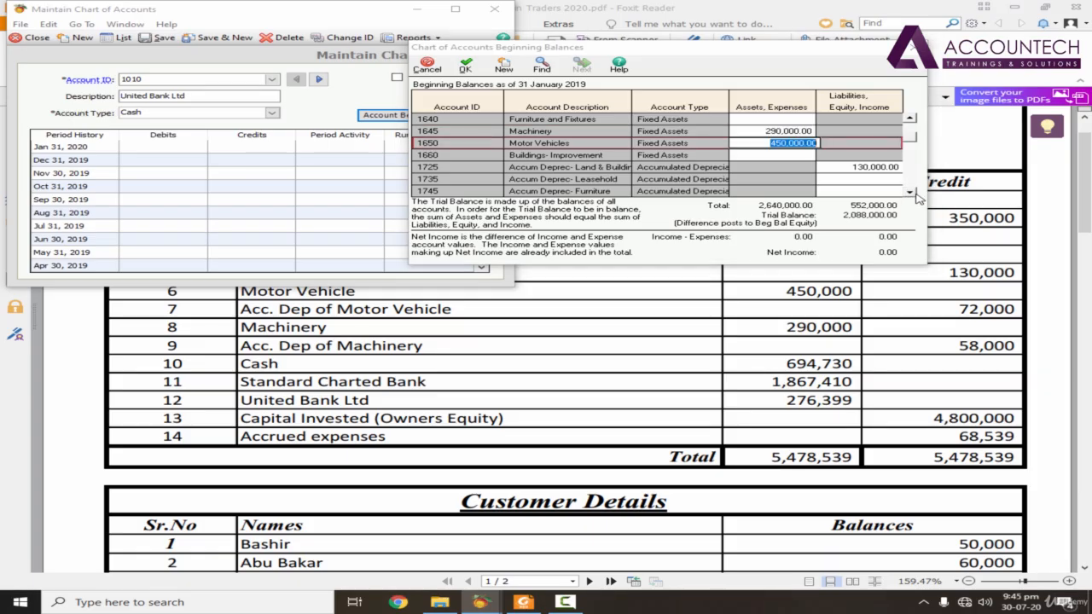
Step: Check the accumulated depreciation of machinery in the PDF and look through the beginning balances list for a matching account
left_click(944, 321)
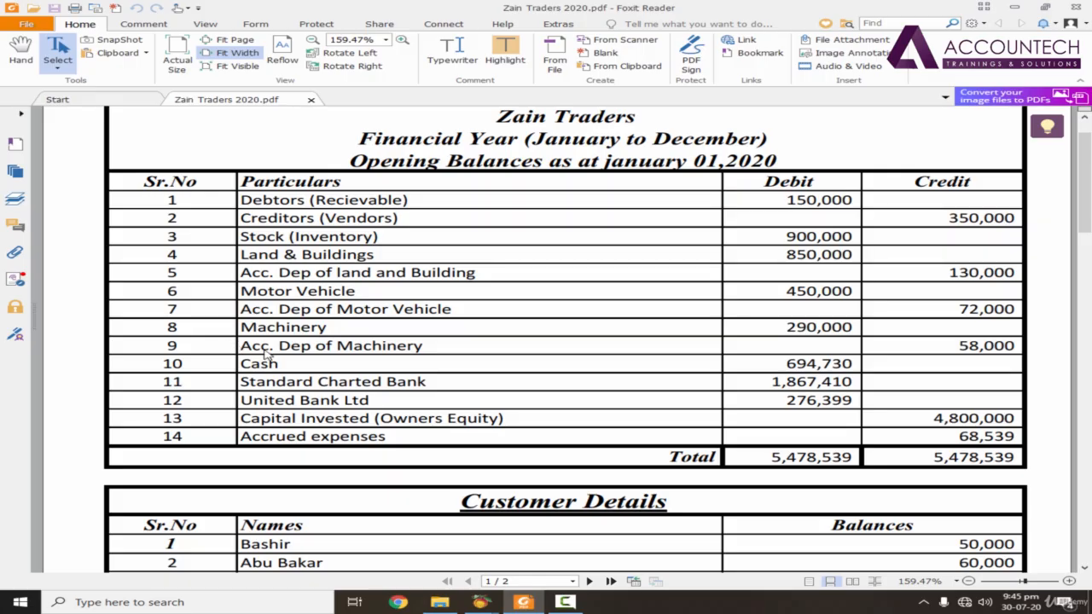
key("alt+Tab")
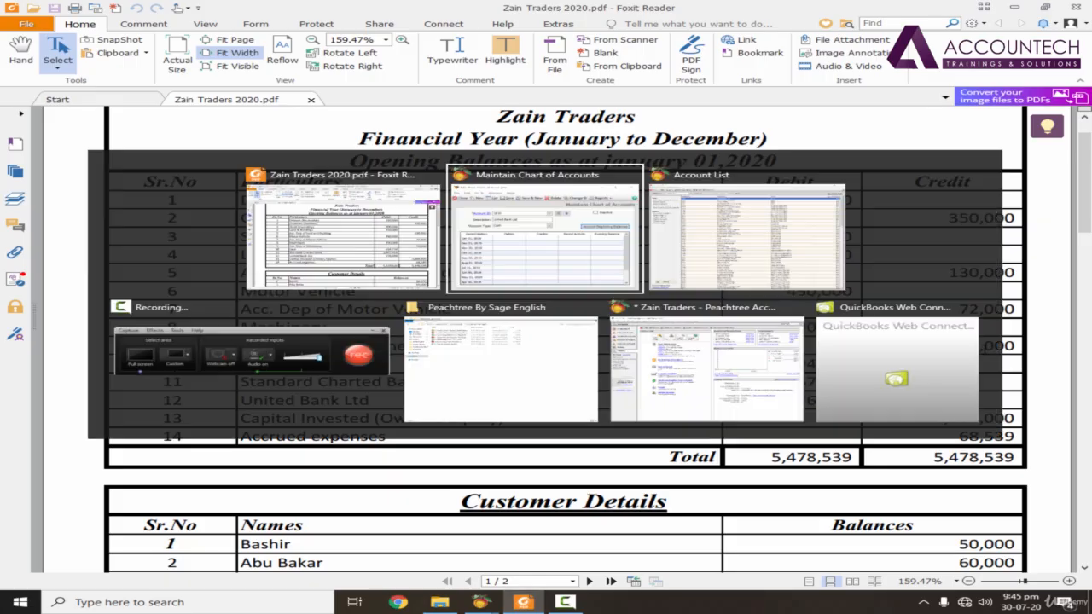
left_click(913, 196)
left_click(913, 195)
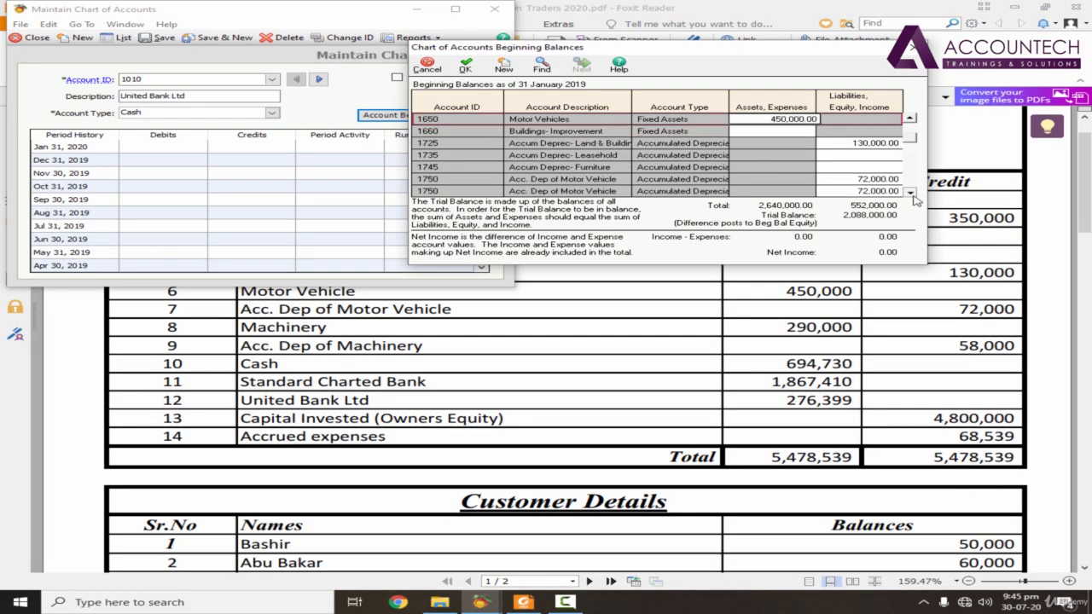
left_click(913, 195)
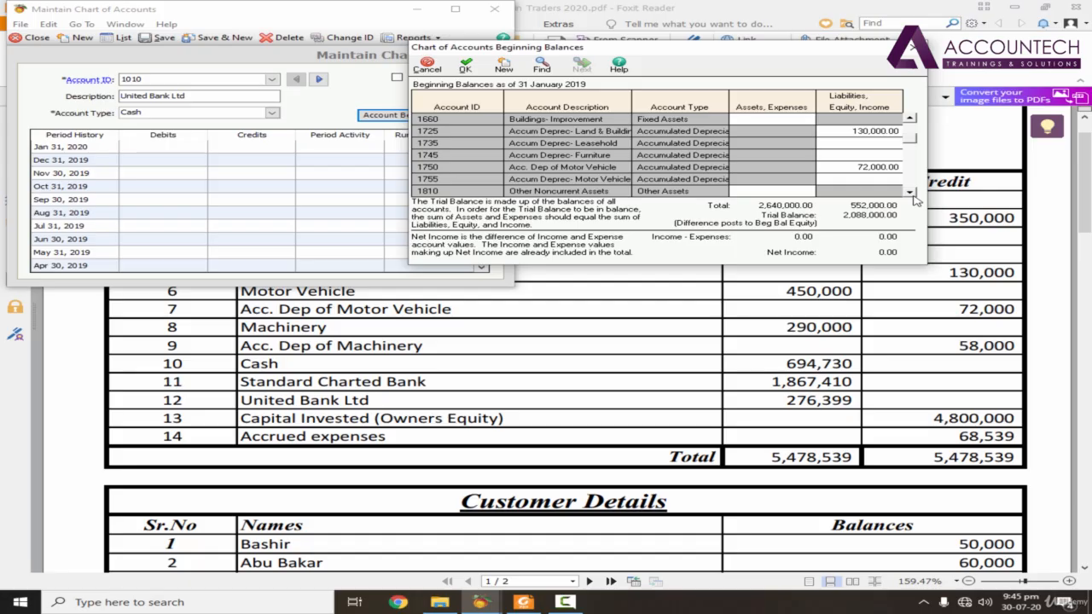
left_click(911, 193)
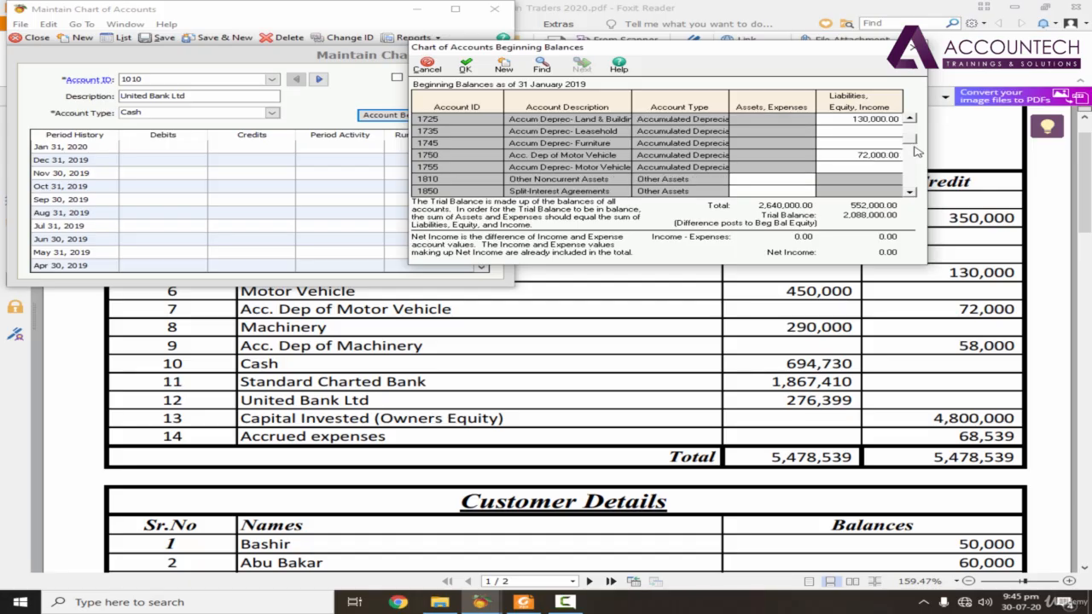
left_click(912, 119)
left_click(912, 118)
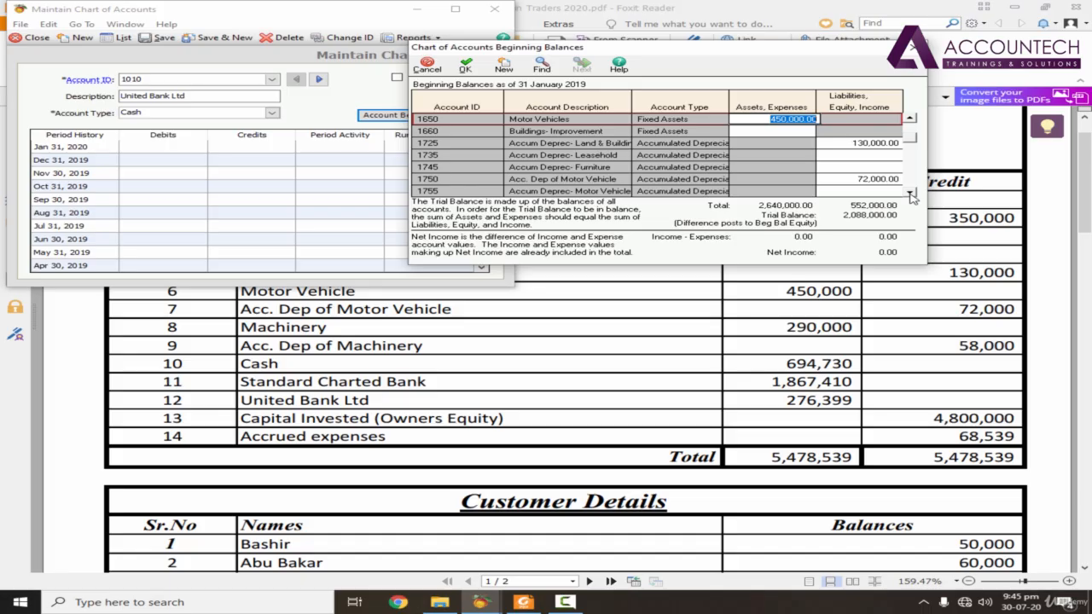
left_click(913, 194)
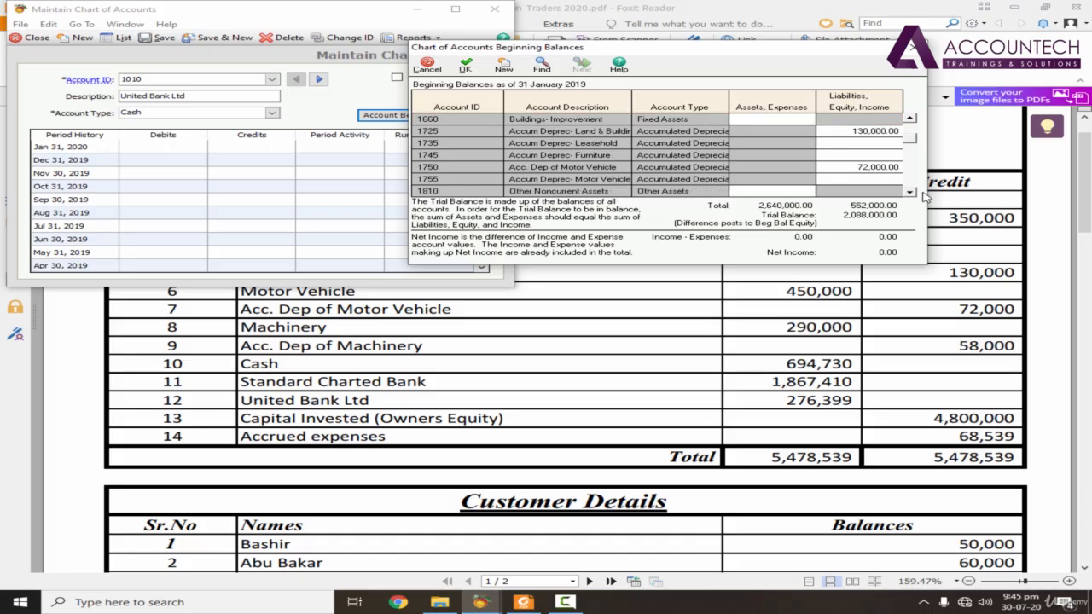
double_click(913, 194)
double_click(913, 194)
left_click(913, 195)
left_click(913, 194)
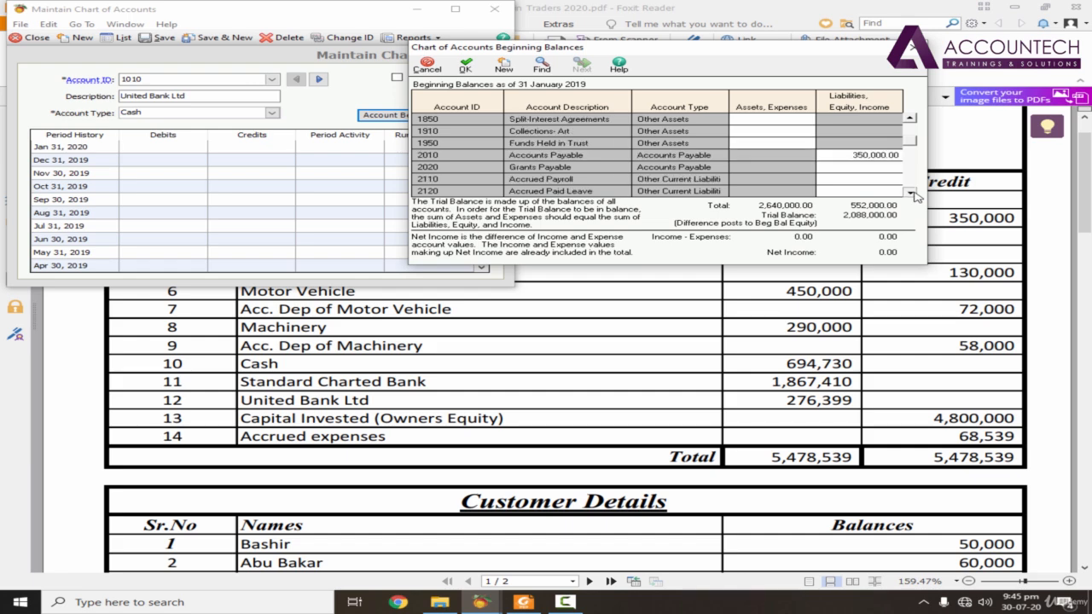
double_click(913, 195)
left_click(911, 120)
double_click(910, 120)
double_click(911, 119)
left_click(911, 119)
left_click(911, 119)
double_click(910, 119)
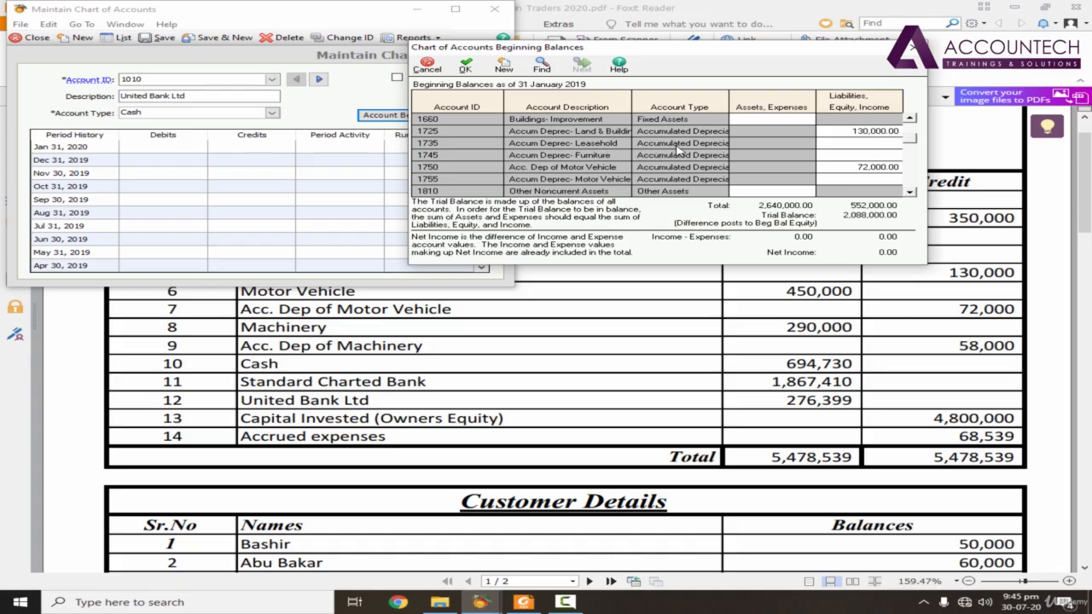
Step: Enter the machinery depreciation of 58,000.00 as the beginning balance of Accum Deprec- Leasehold (1735)
left_click(884, 143)
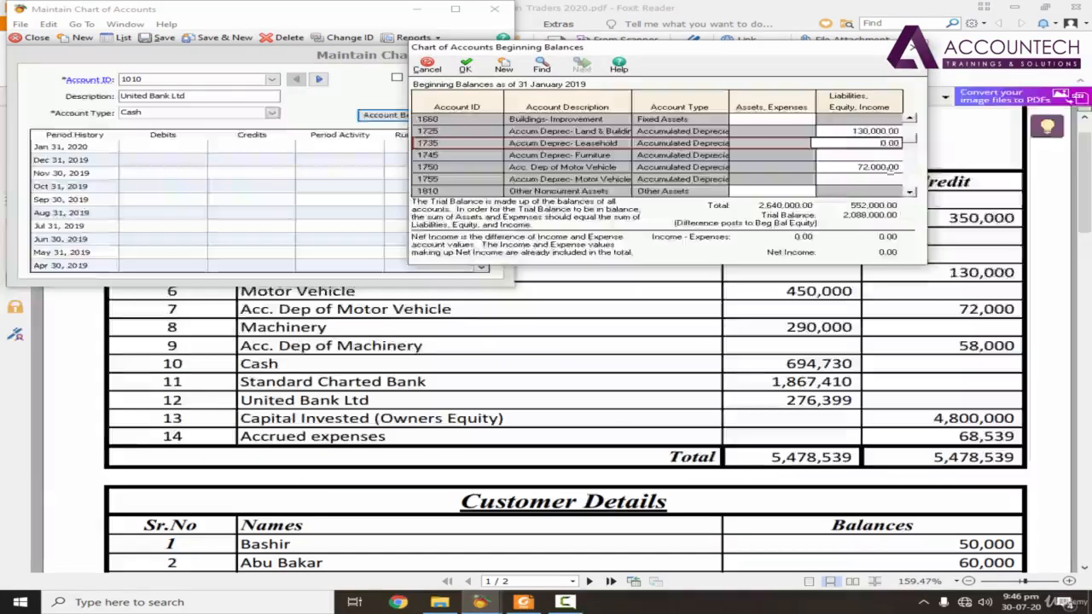
left_click_drag(877, 143, 911, 144)
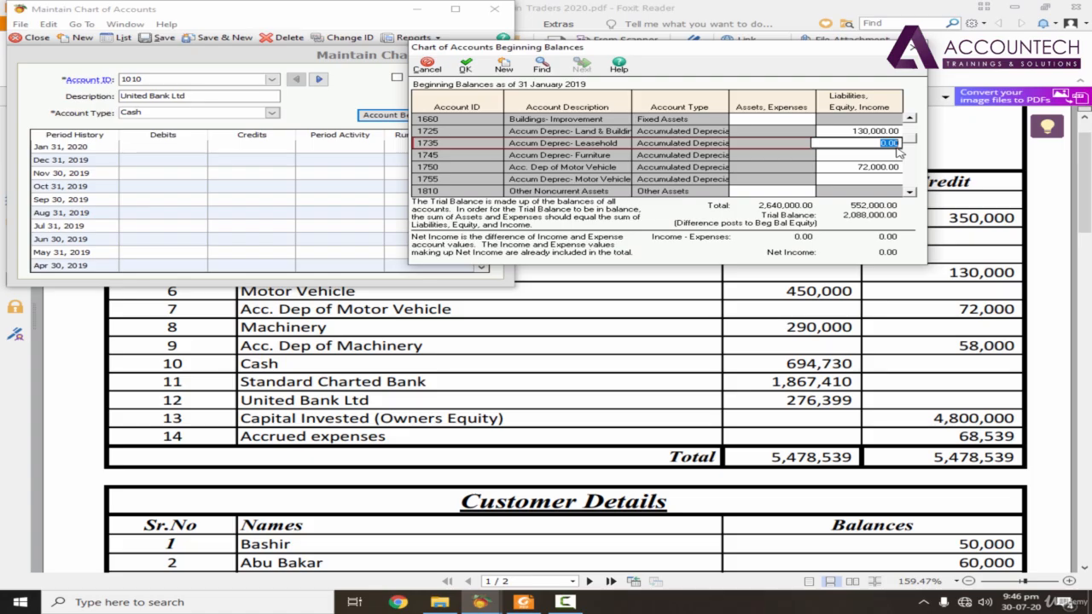
type("58000")
key("Return")
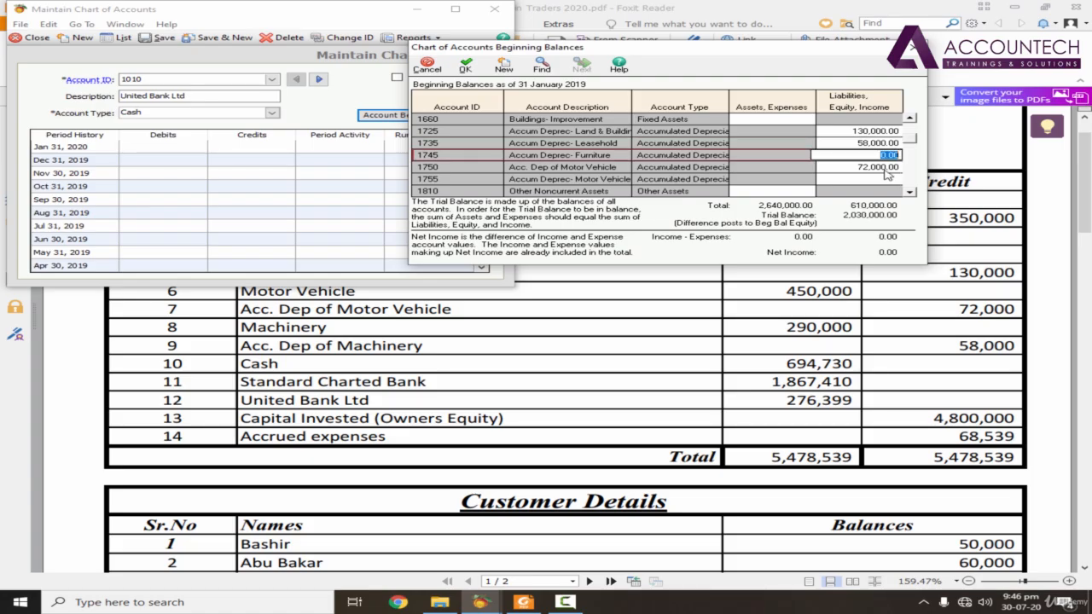
Step: Look up the cash figure in the PDF and set the Cash in Hand (1040) beginning balance to 694,730.00
key("alt+Tab")
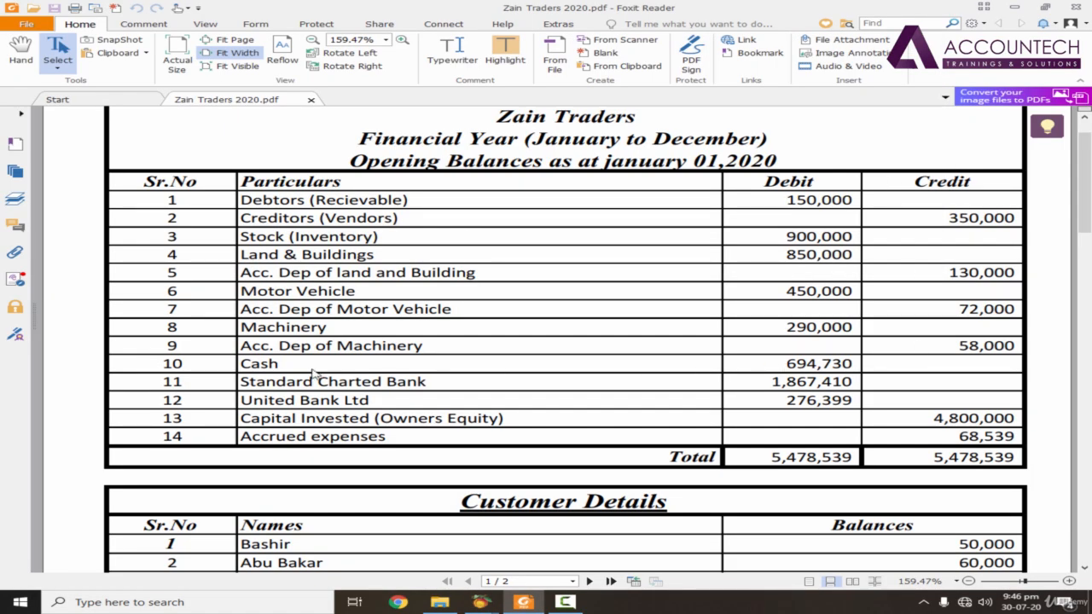
key("alt+Tab")
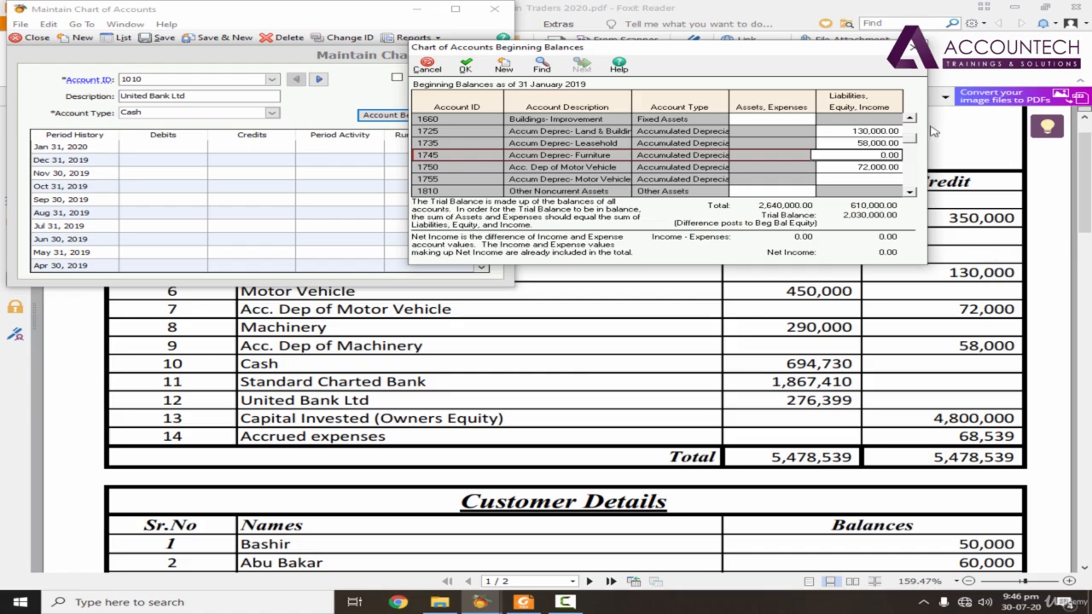
left_click_drag(911, 138, 913, 117)
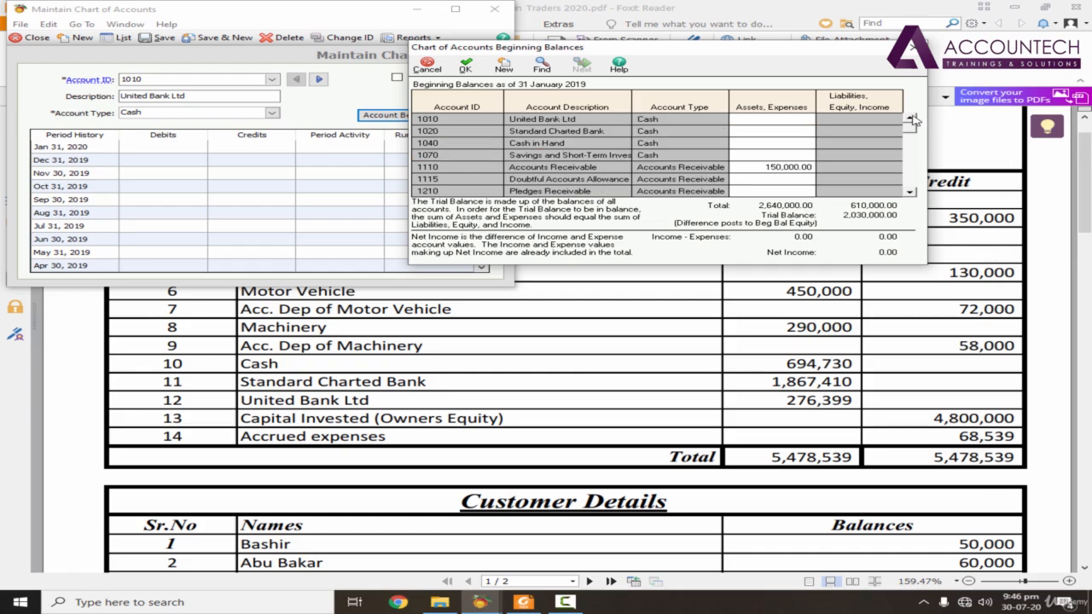
left_click(803, 145)
key("alt+Tab")
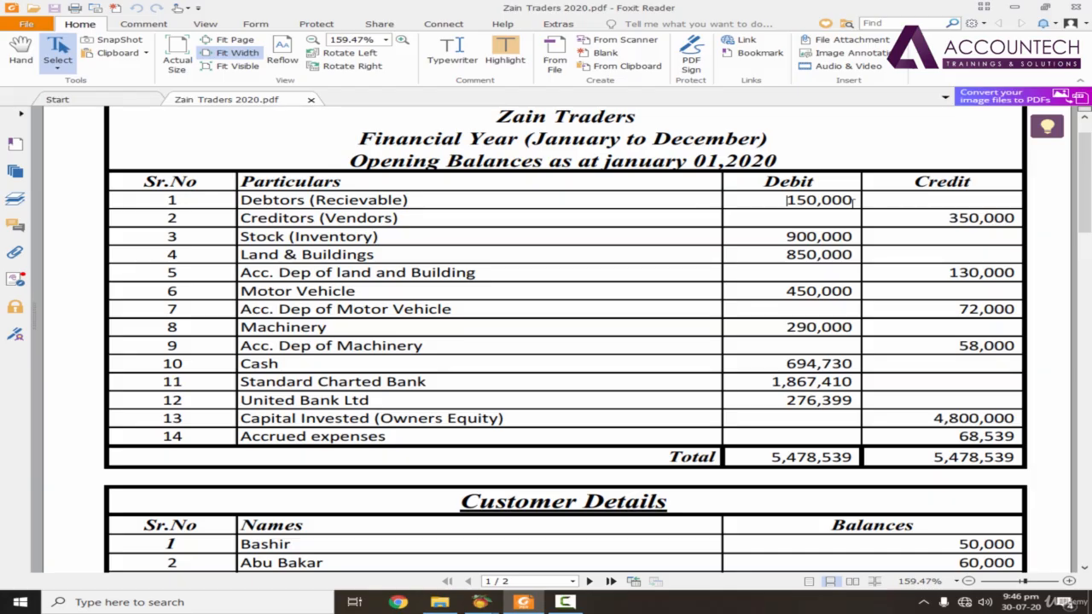
key("alt+Tab")
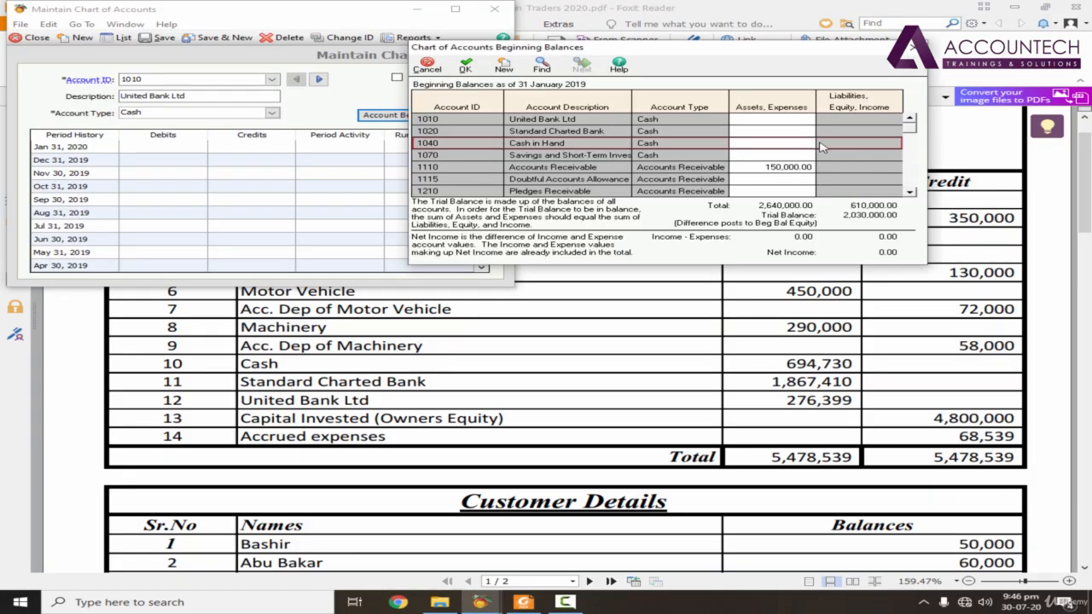
double_click(808, 144)
type("694730")
key("Return")
Step: Look up the Standard Charted Bank figure in the PDF and set its beginning balance (1020) to 1,867,410.00
left_click(830, 390)
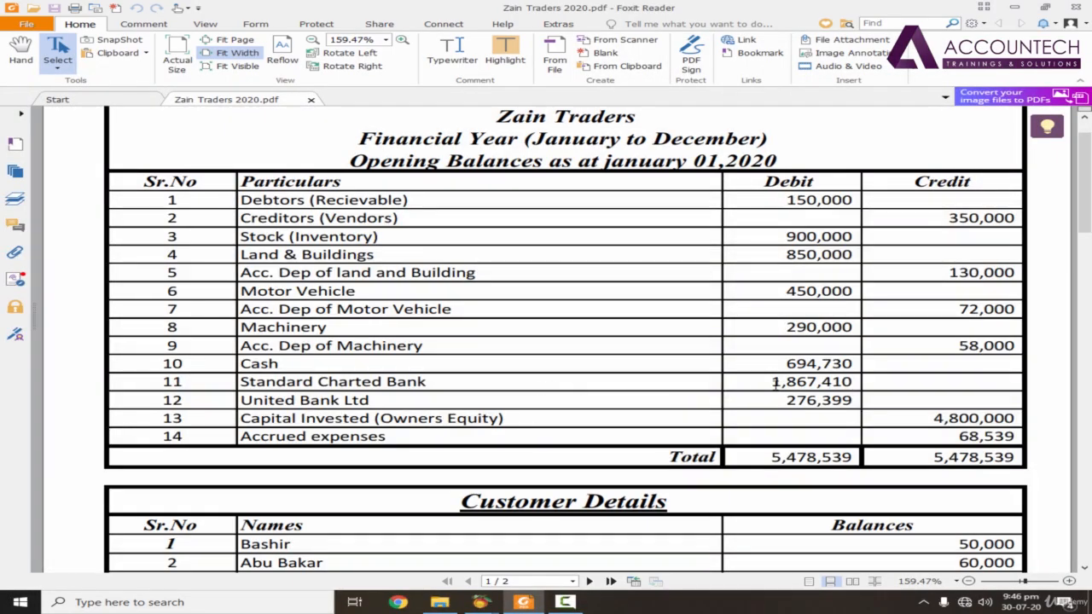
key("alt+Tab")
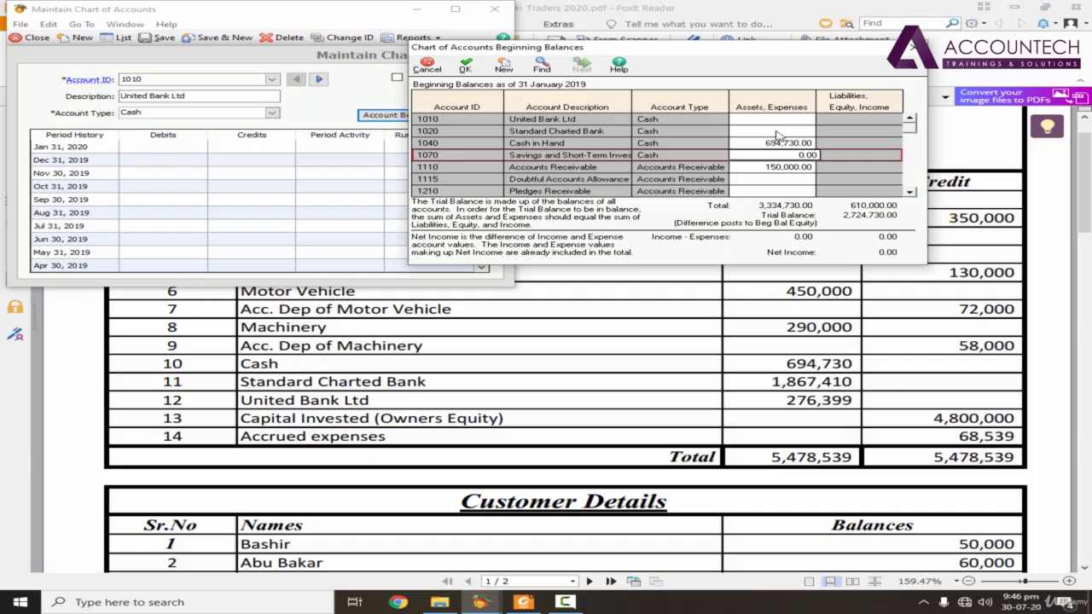
left_click(792, 131)
type("18")
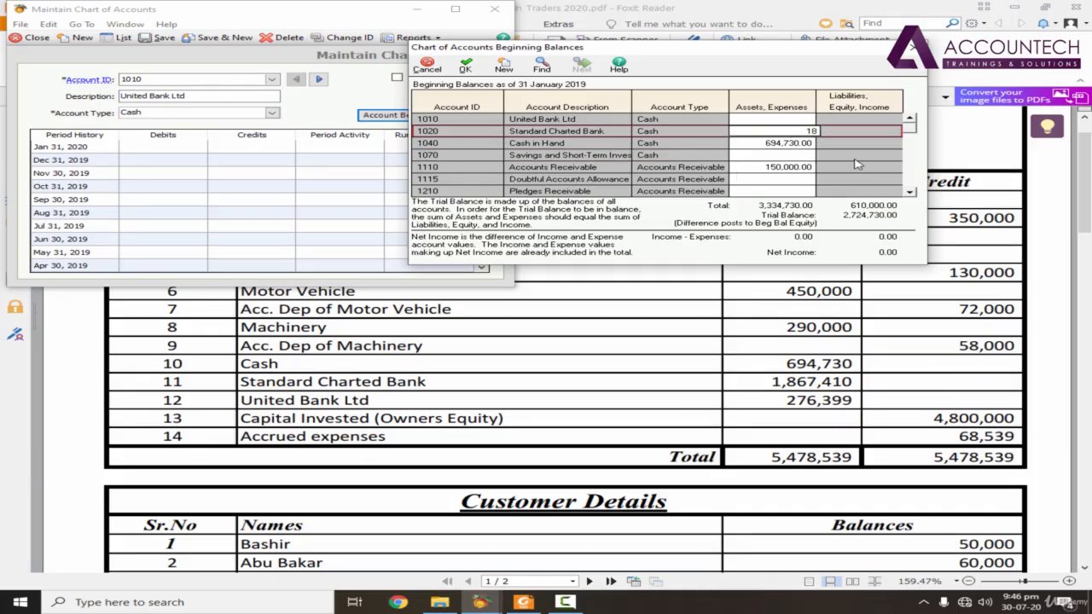
type("67410")
key("Return")
Step: Check the United Bank Ltd figure in the PDF and set its beginning balance (1010) to 276,399.00
key("alt+Tab")
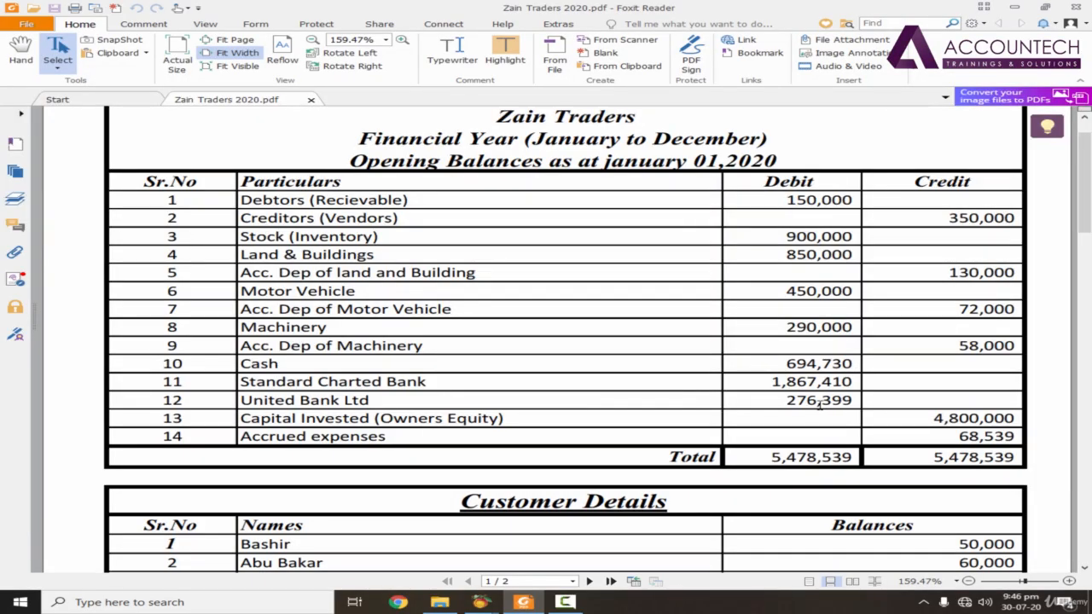
key("alt+Tab")
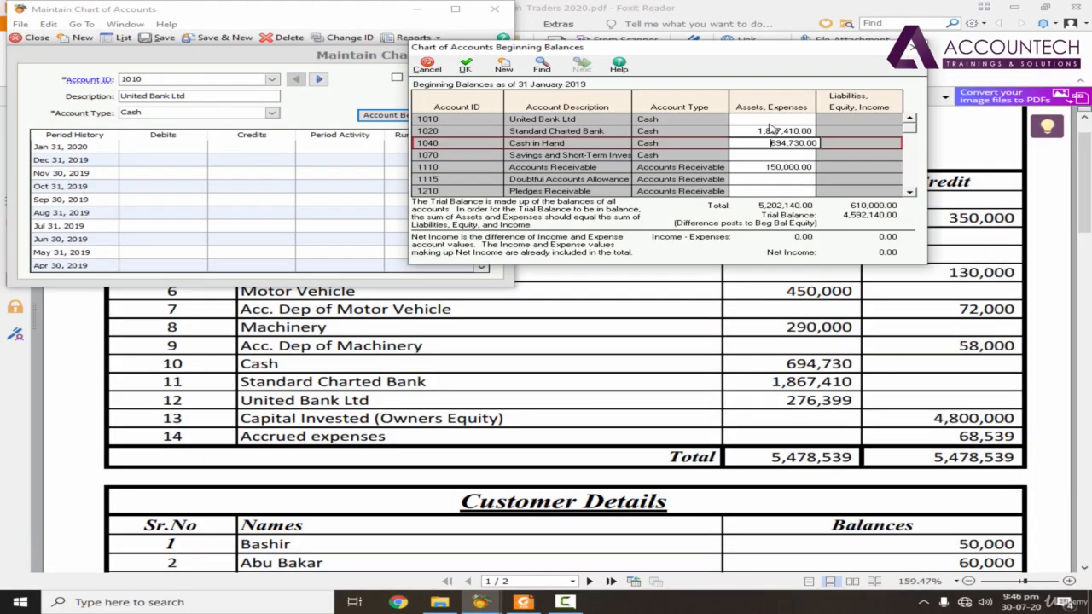
key("Up")
key("Up")
type("276")
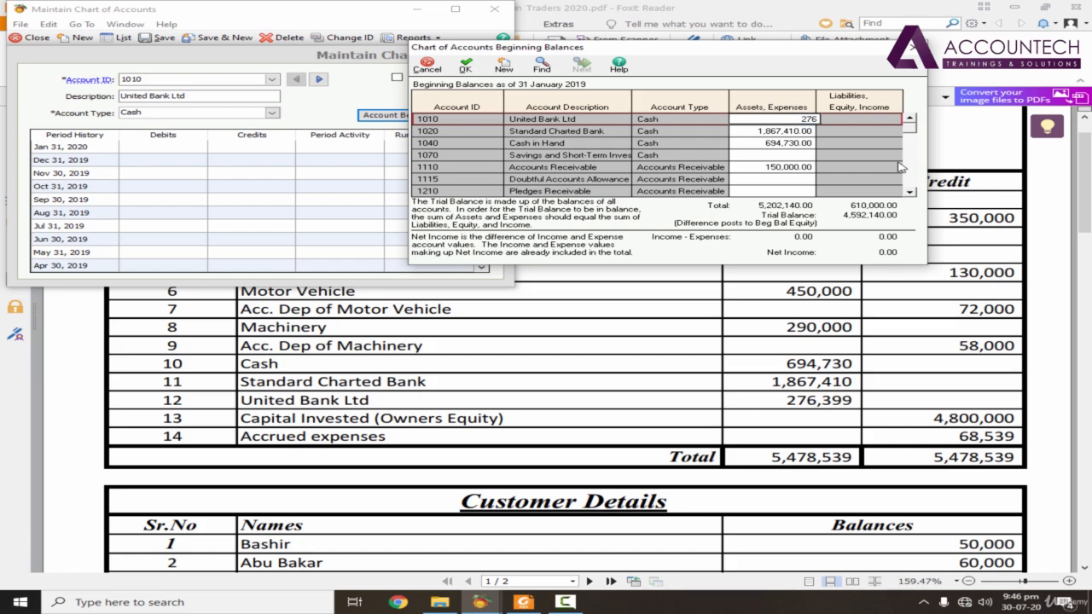
type(",399")
key("Down")
Step: Find the Net Owners Equity account (3903) in the beginning balances list and enter the invested capital of 4,800,000.00 from the PDF
key("alt+Tab")
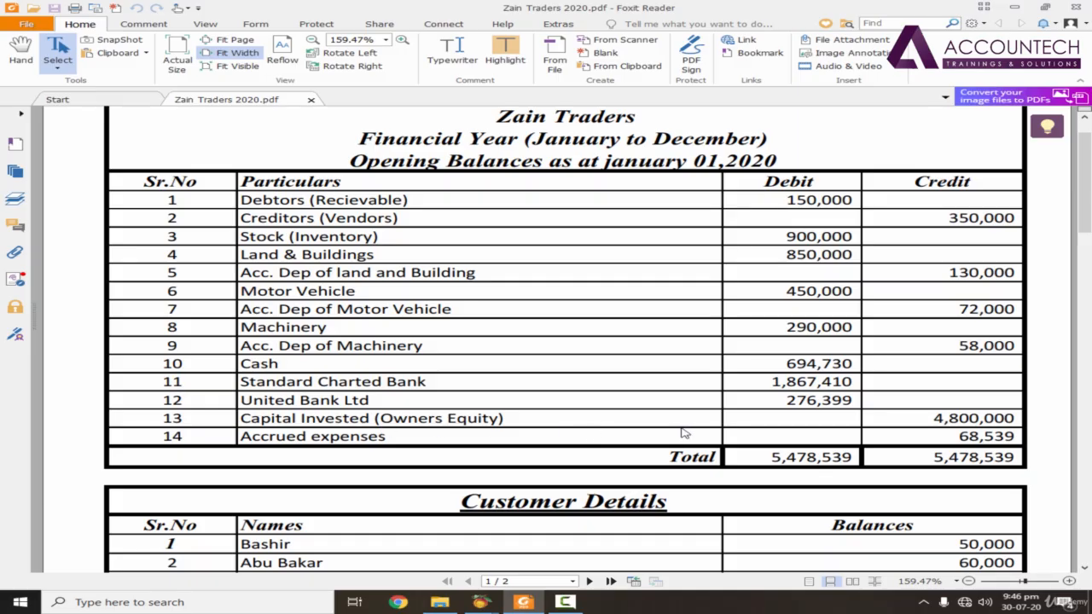
key("alt+Tab")
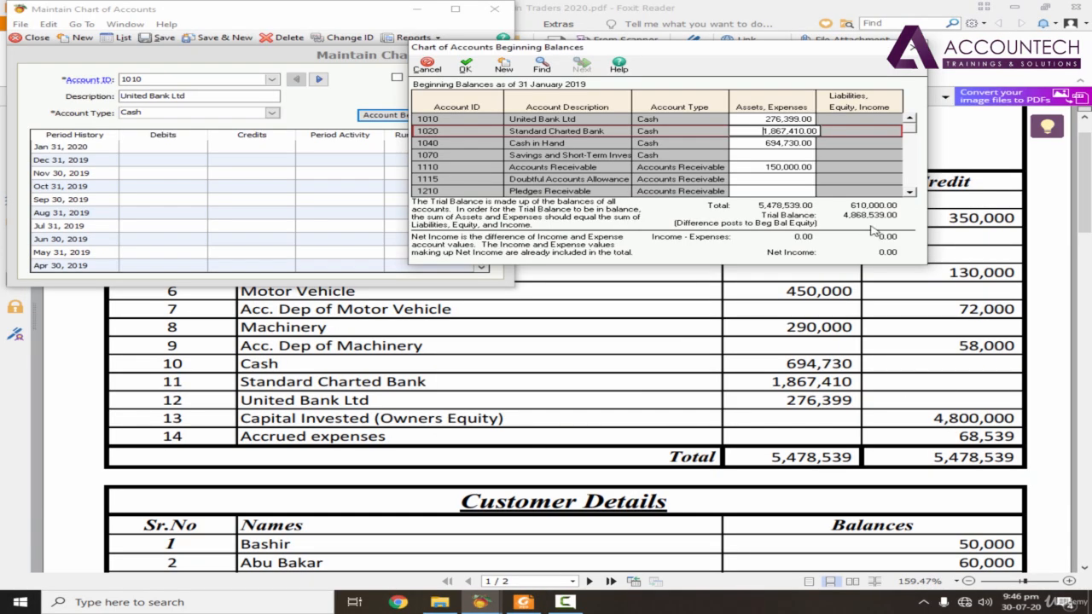
left_click(912, 195)
left_click(912, 196)
left_click(912, 195)
left_click(912, 195)
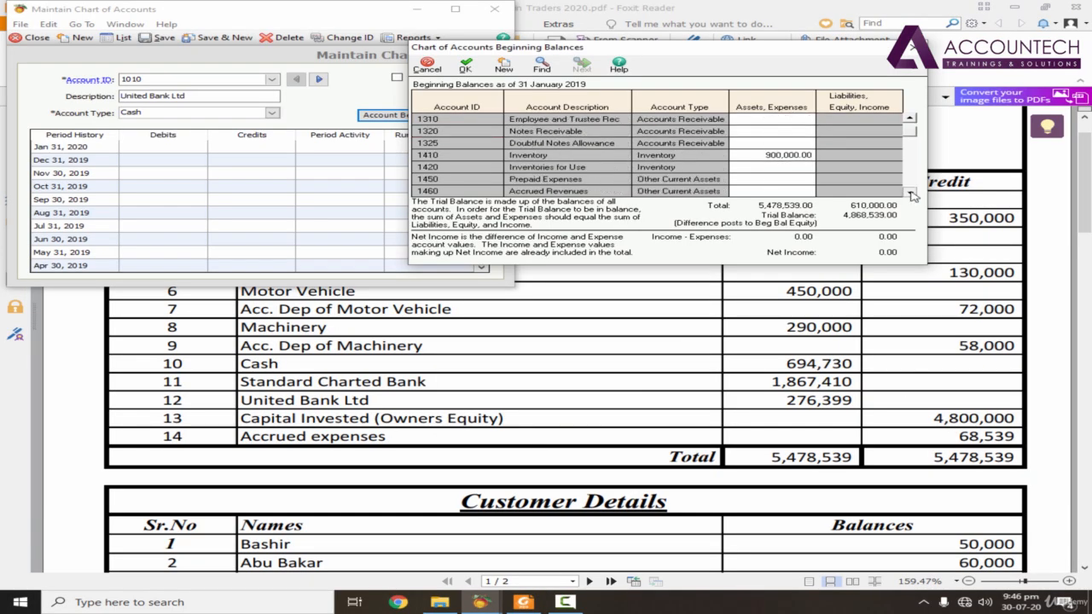
left_click(913, 195)
left_click(913, 195)
left_click(913, 195)
left_click(912, 196)
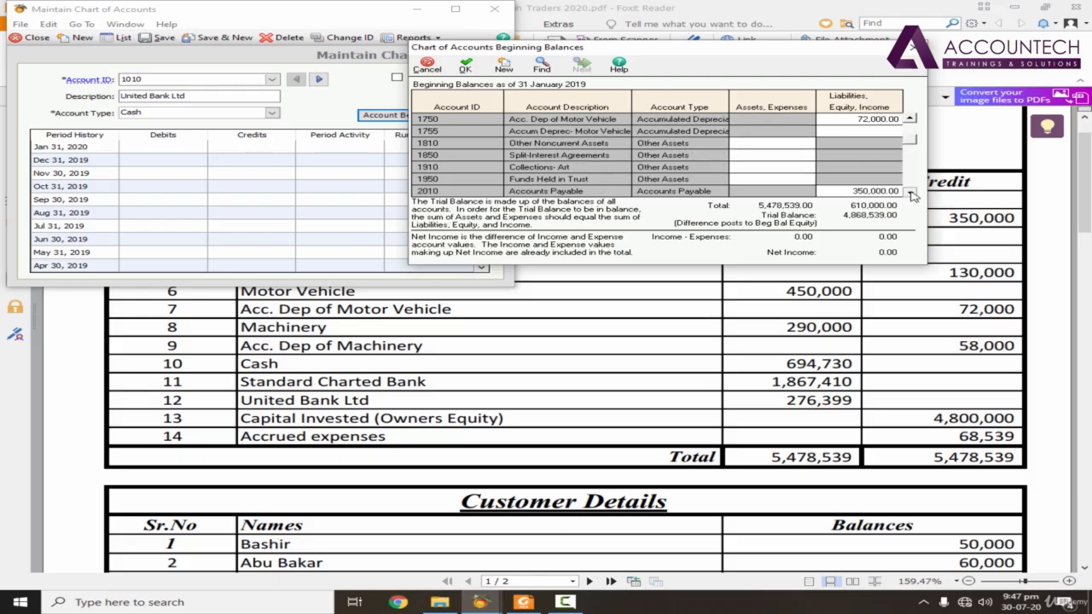
left_click(912, 195)
left_click(912, 195)
left_click(913, 195)
left_click(912, 195)
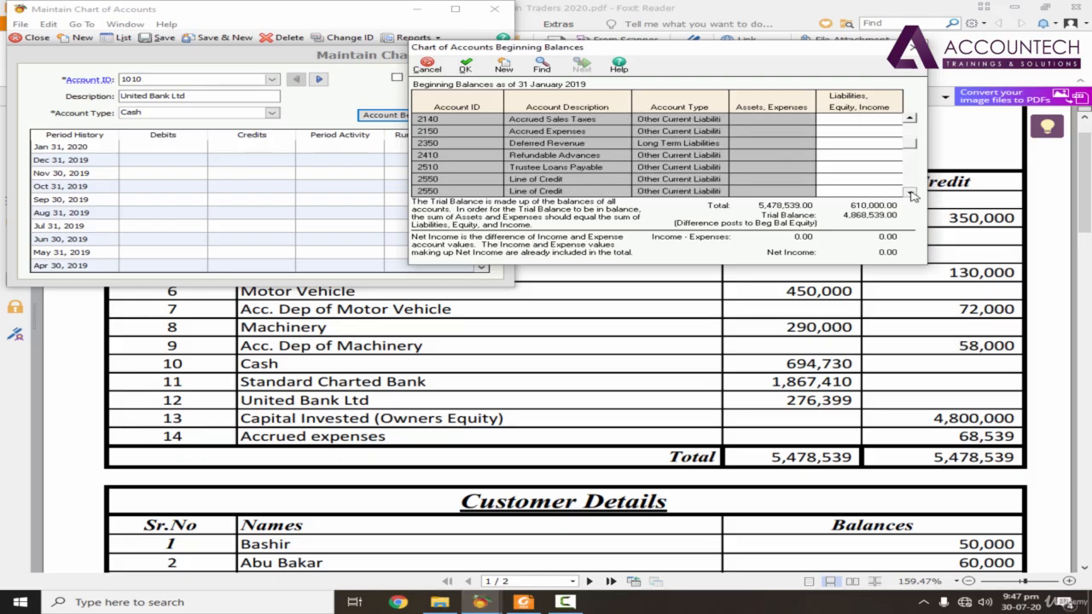
left_click(913, 195)
left_click(912, 196)
left_click(912, 195)
left_click(912, 195)
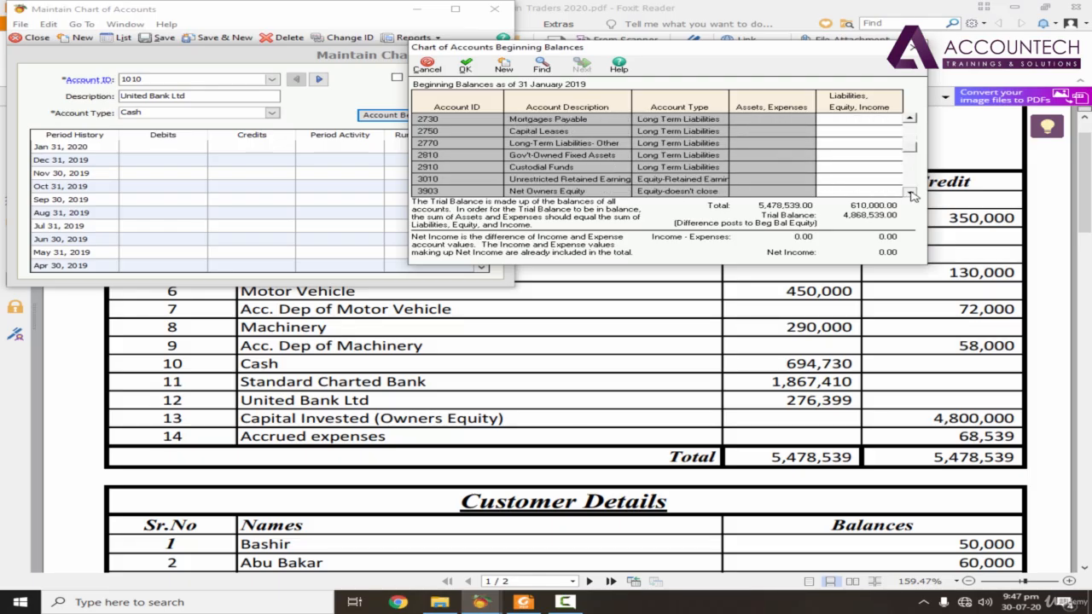
left_click(848, 192)
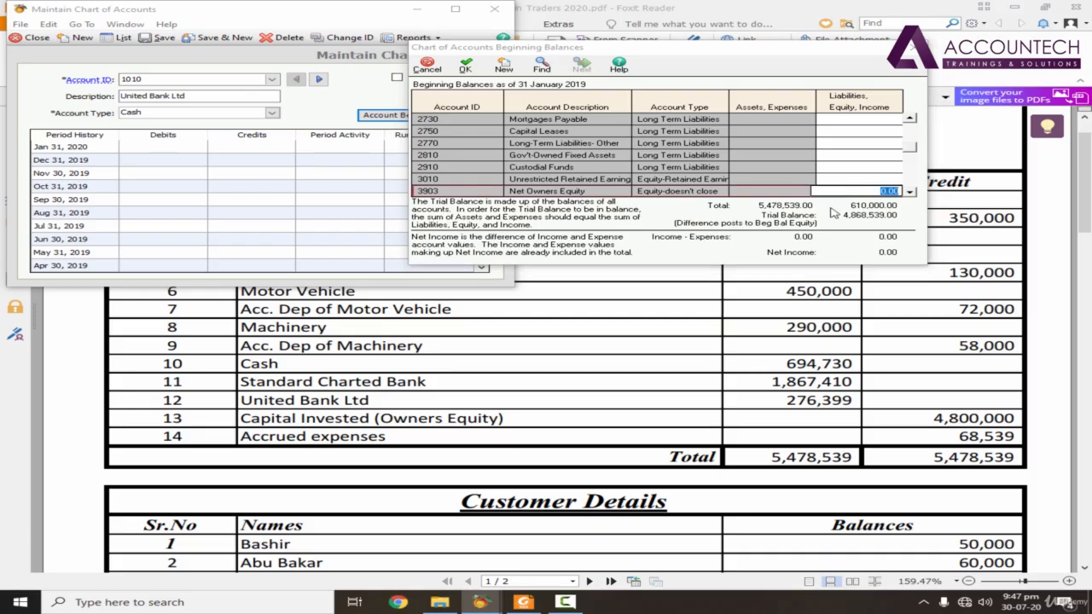
left_click(916, 295)
key("alt+Tab")
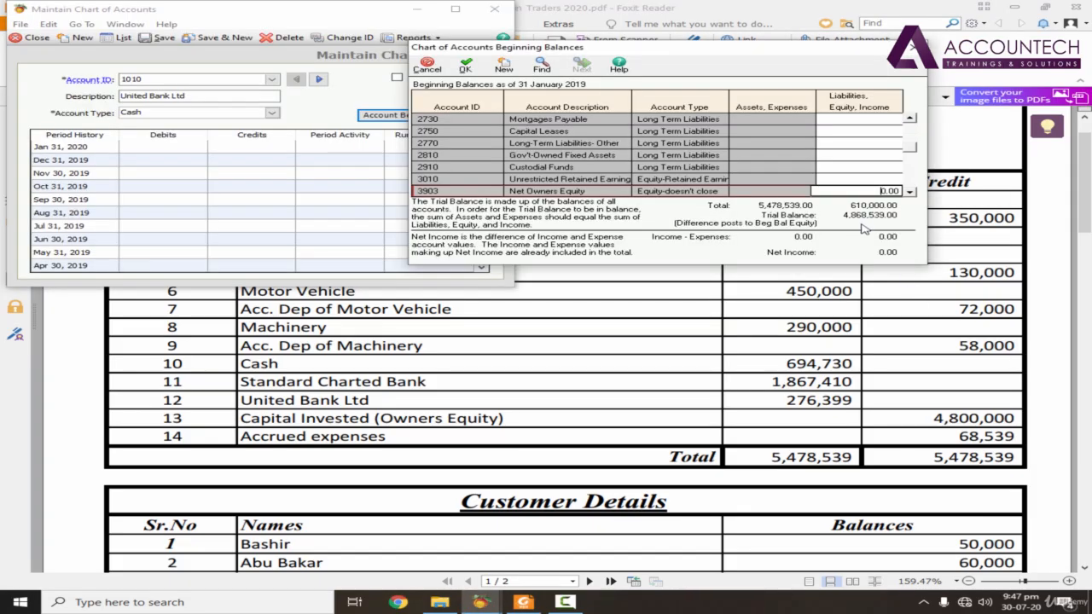
left_click(910, 192)
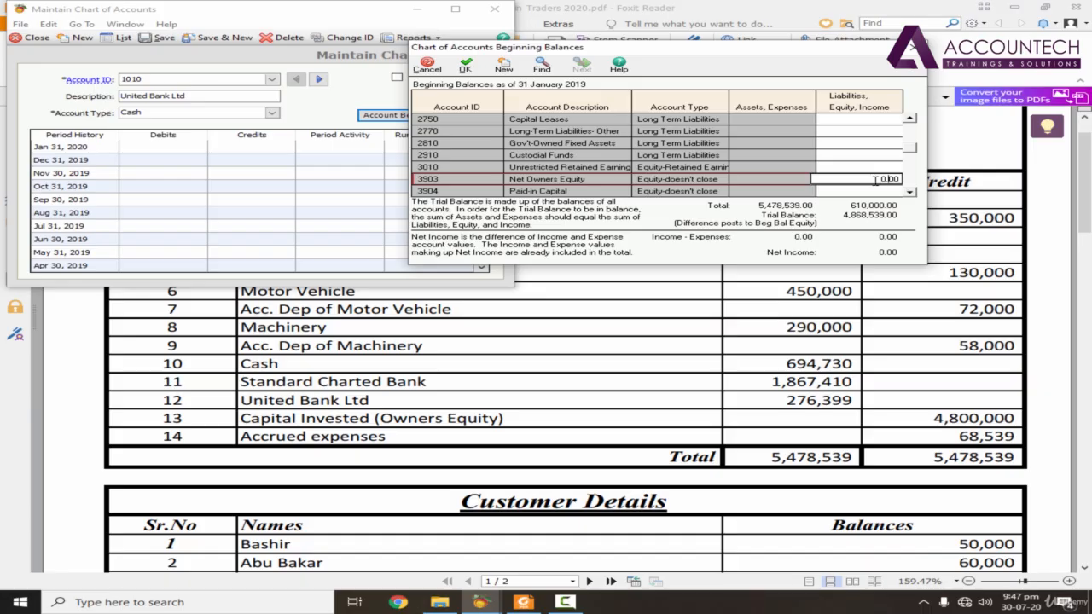
left_click_drag(875, 180, 910, 178)
type("4,8")
type("00,000")
left_click(889, 191)
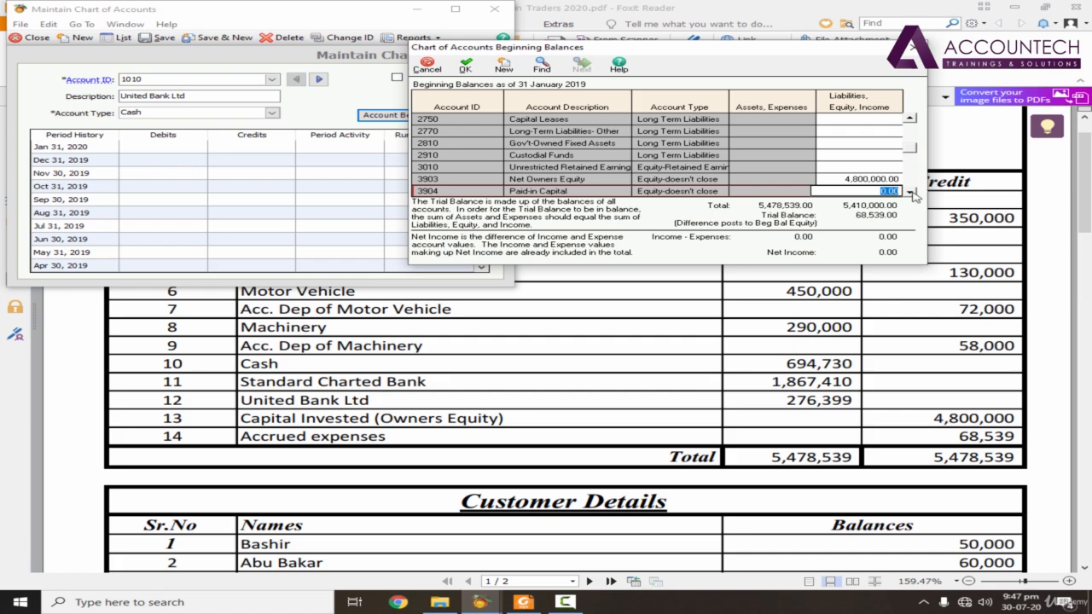
Step: Check the accrued expenses in the PDF and set the Accrued Expenses (2150) beginning balance to 68,539.00
key("alt+Tab")
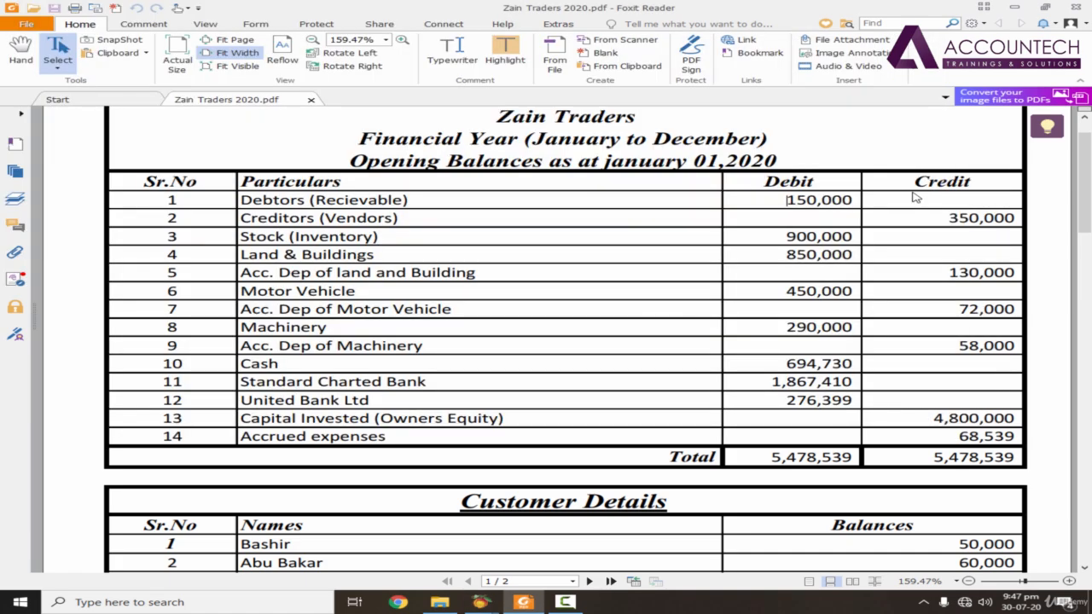
key("alt+Tab")
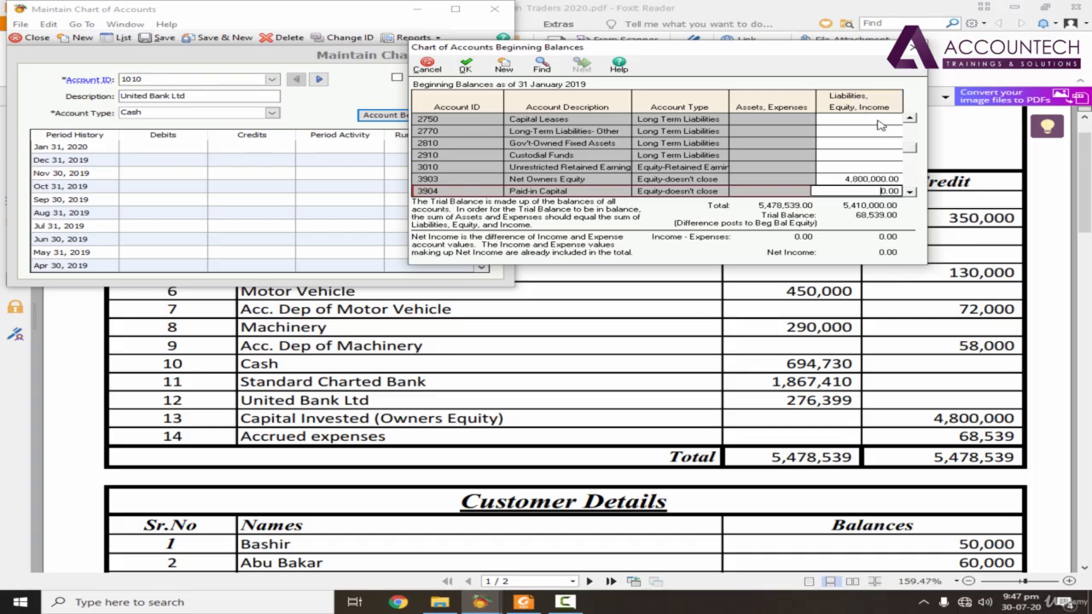
left_click_drag(911, 147, 912, 129)
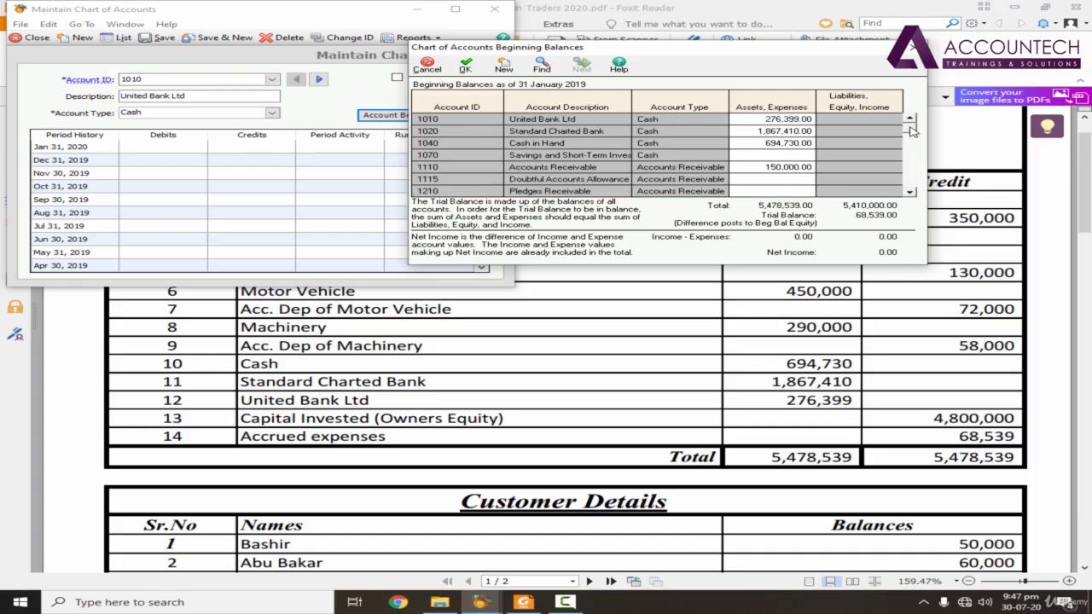
left_click(913, 195)
left_click(913, 196)
left_click(913, 196)
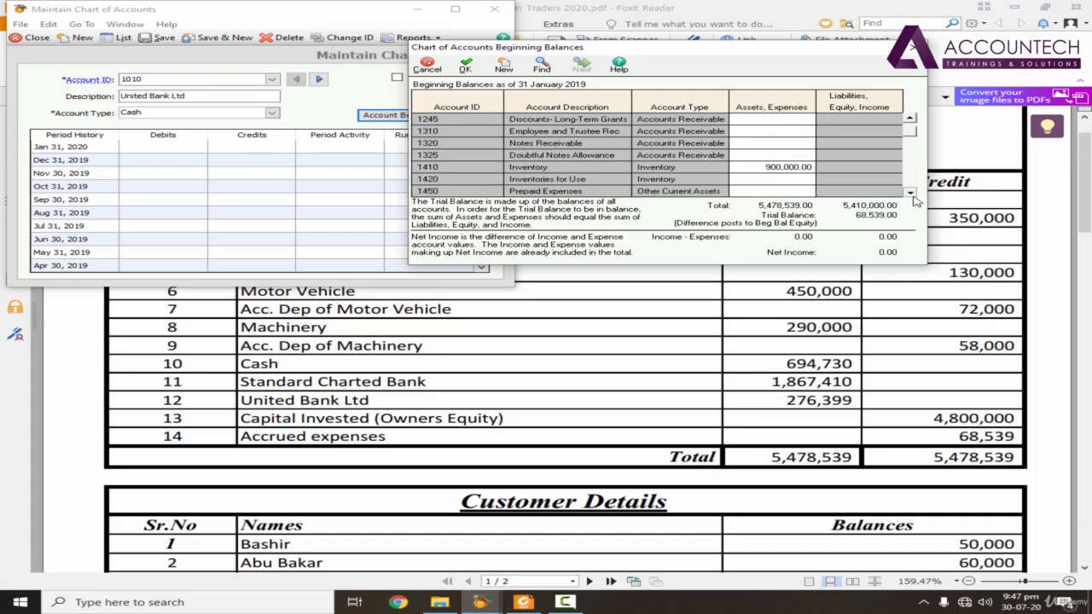
left_click(913, 196)
left_click(913, 195)
left_click(913, 195)
left_click(913, 196)
left_click(913, 196)
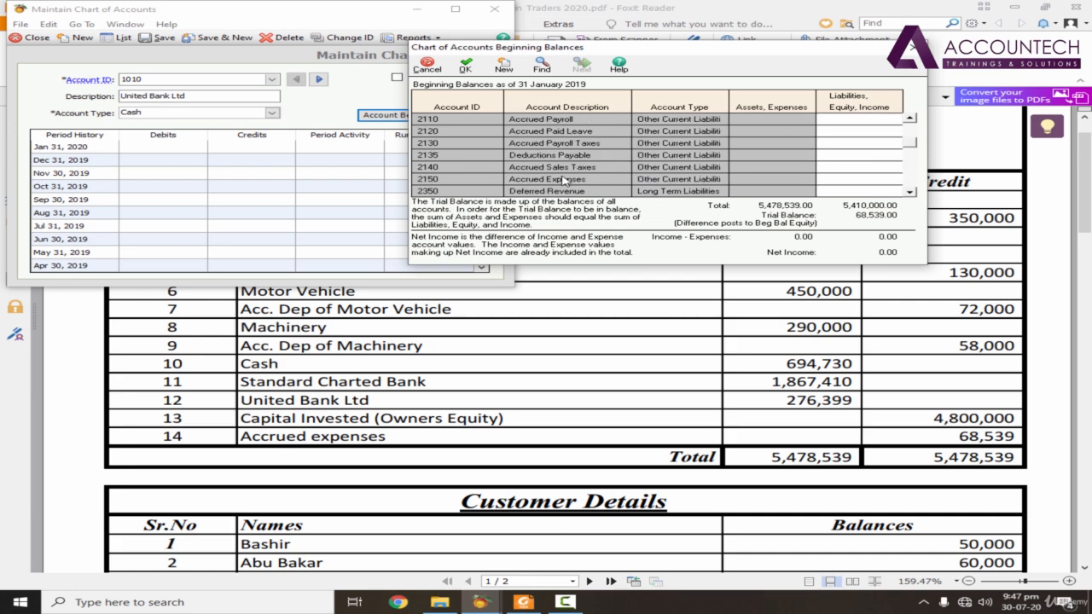
left_click(883, 181)
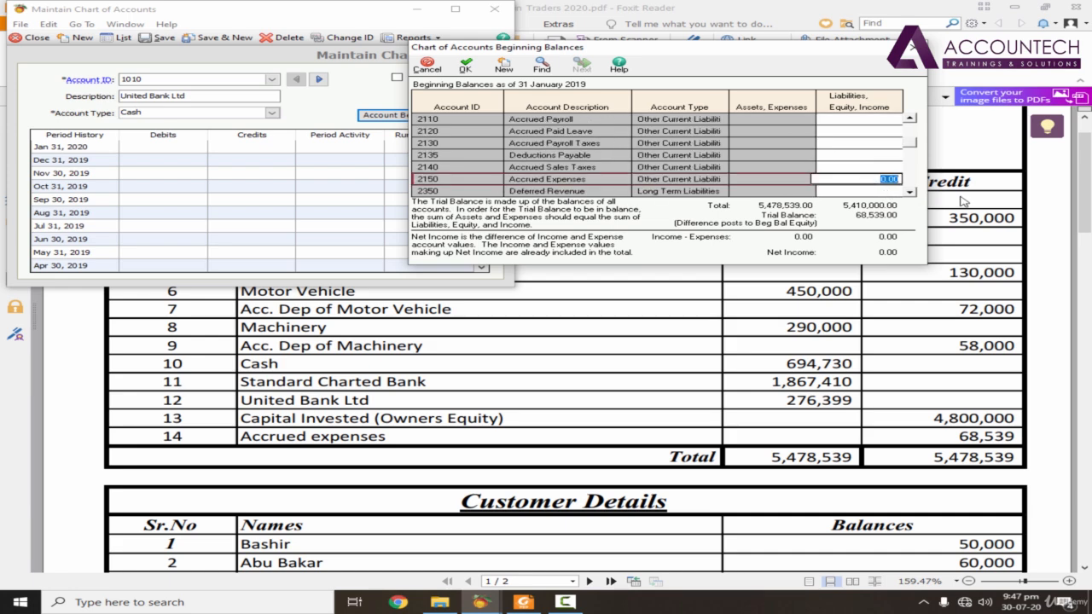
type("68,539")
key("Return")
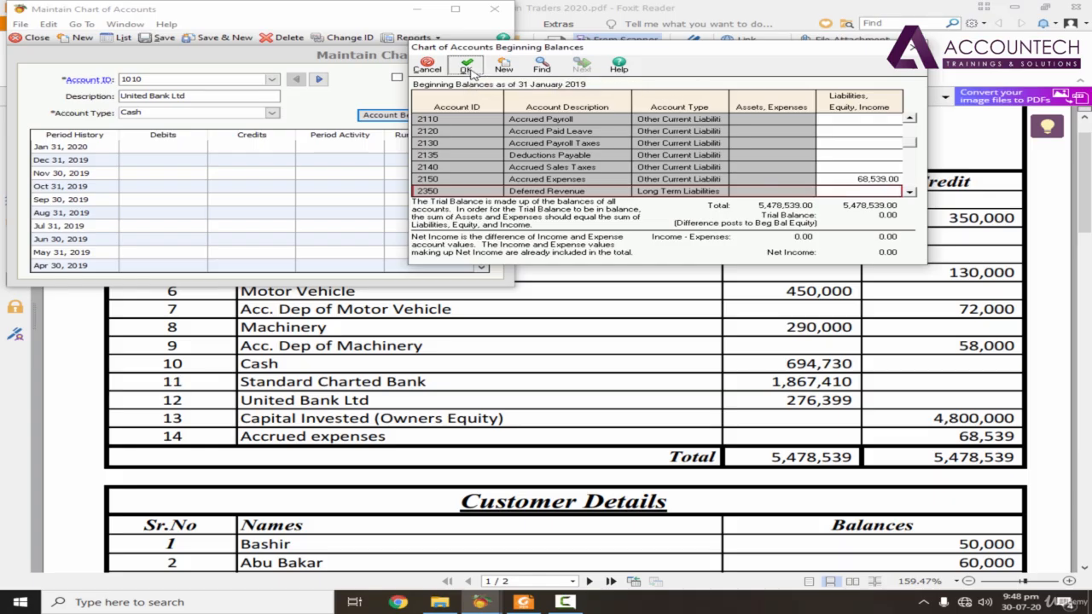
Step: Save the beginning balances and return to the Account List
left_click(467, 67)
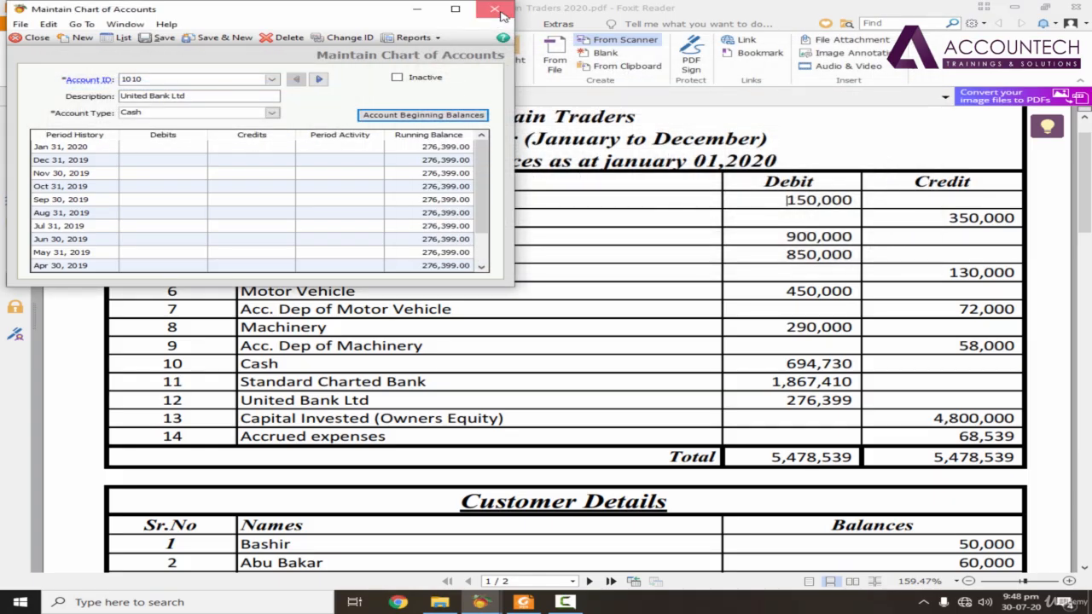
left_click(500, 14)
mouse_move(482, 603)
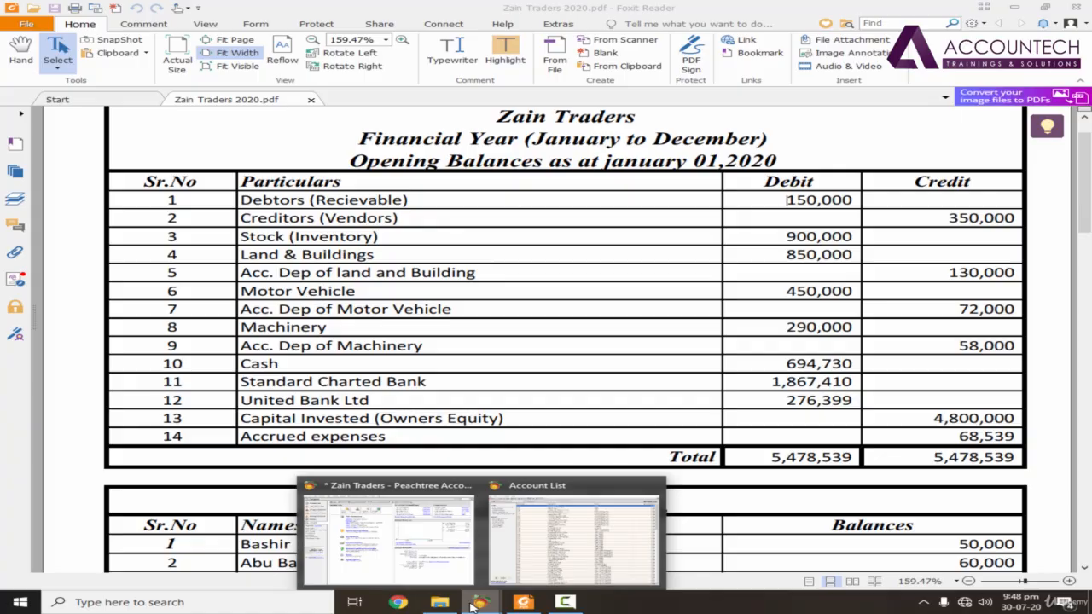
left_click(571, 534)
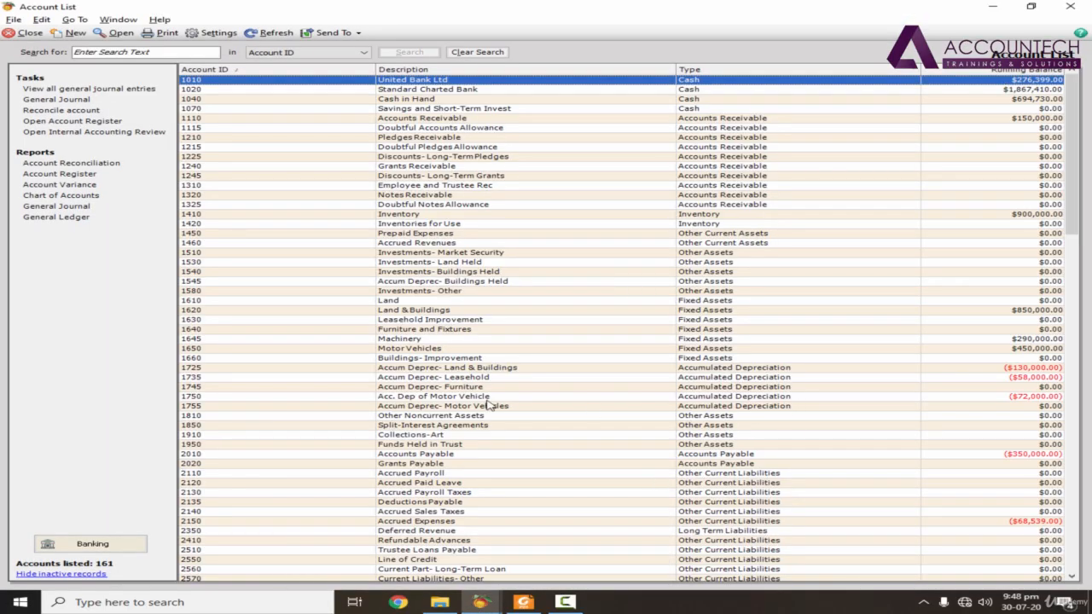
Step: Check account 1735 against the machinery depreciation entry in the PDF and search the Account List descriptions for "machinery"
left_click(504, 382)
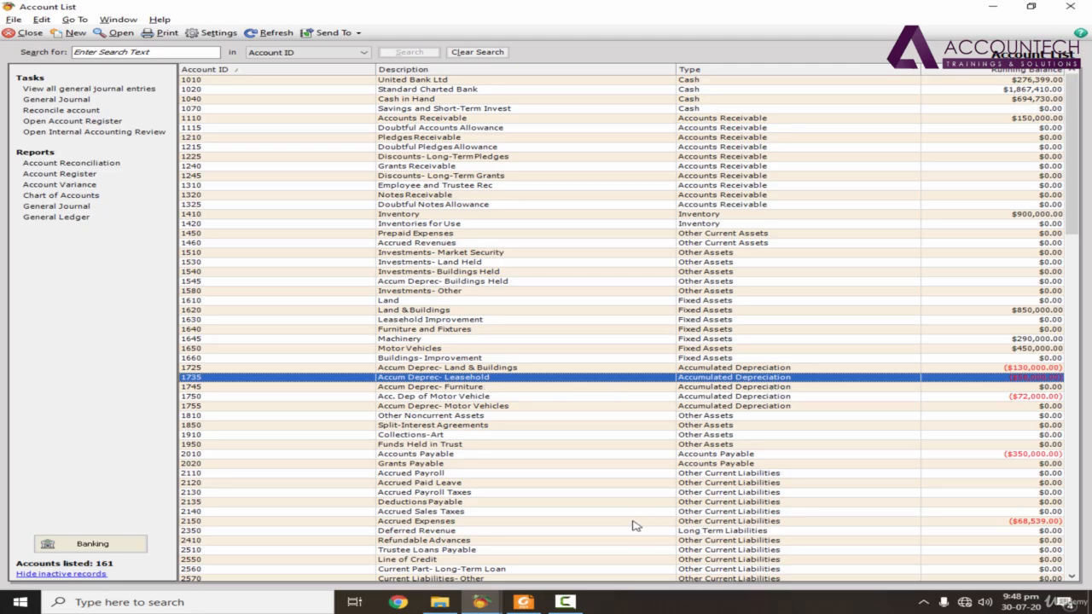
left_click(523, 603)
left_click(190, 53)
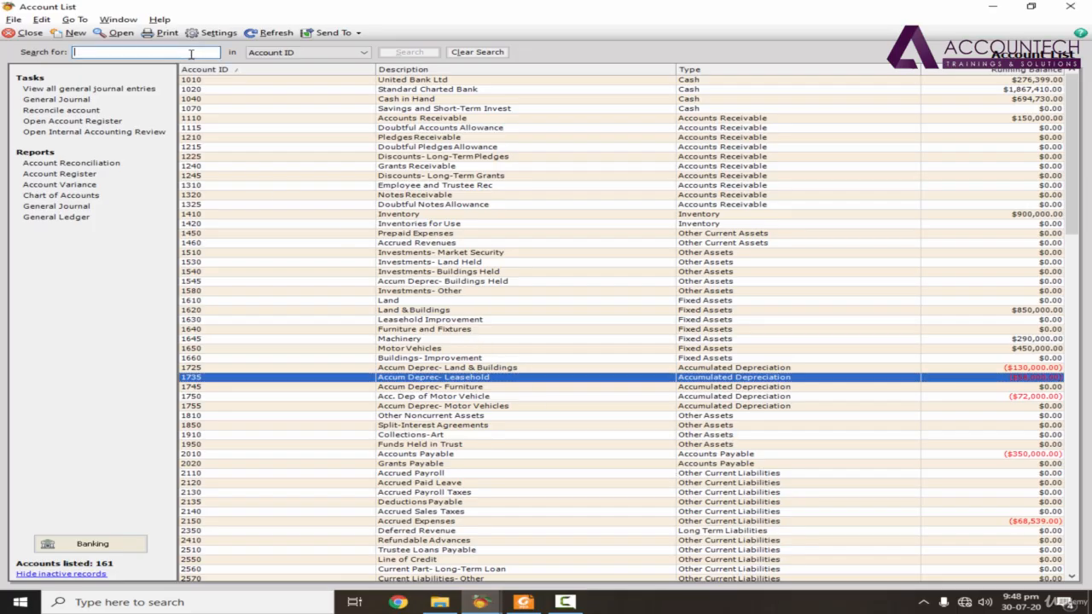
type("machinery")
key("Tab")
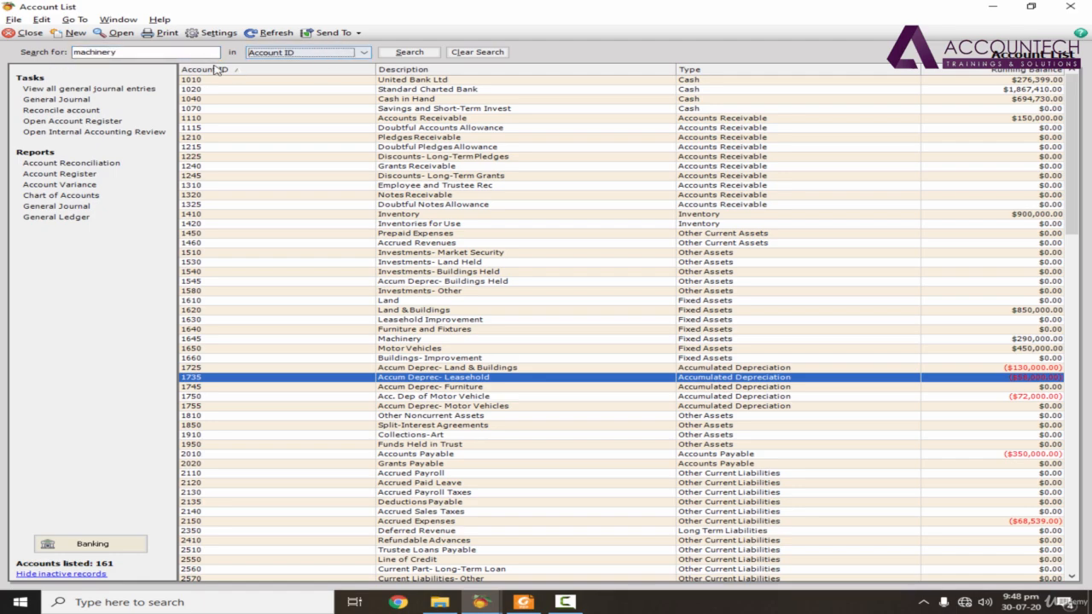
left_click(304, 54)
left_click(282, 72)
left_click(403, 52)
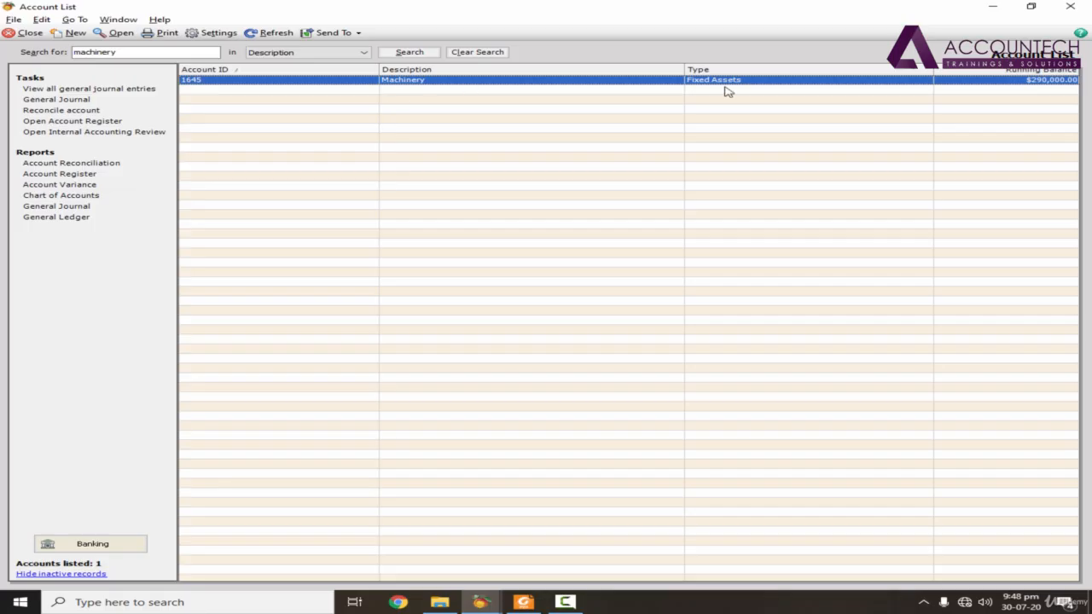
left_click(492, 55)
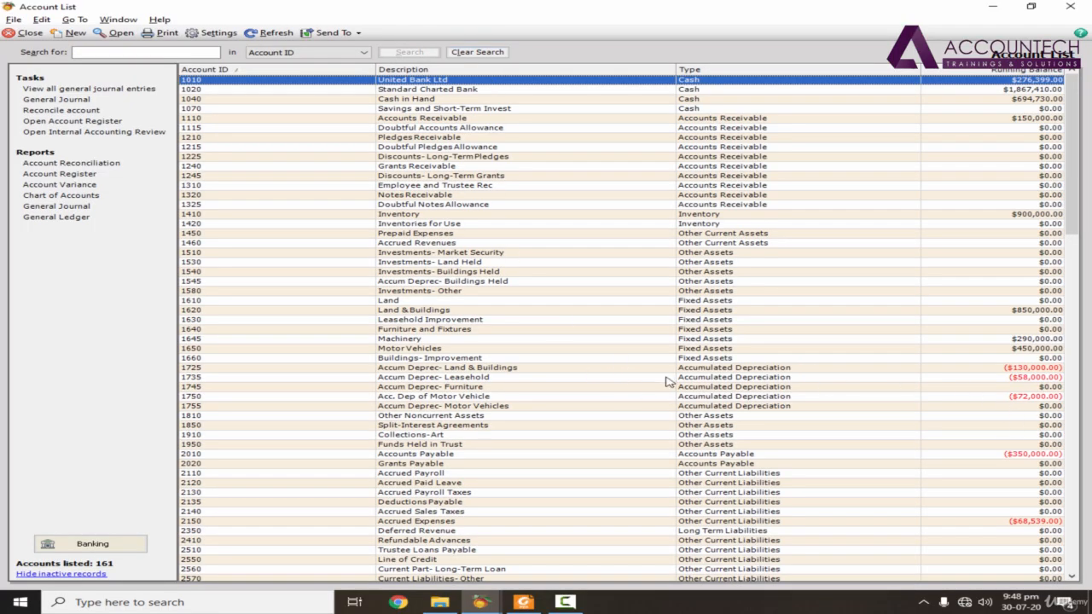
Step: Change the description of account 1735 to "Accum Deprec- Machinery", save the record and return to the Account List
left_click(461, 378)
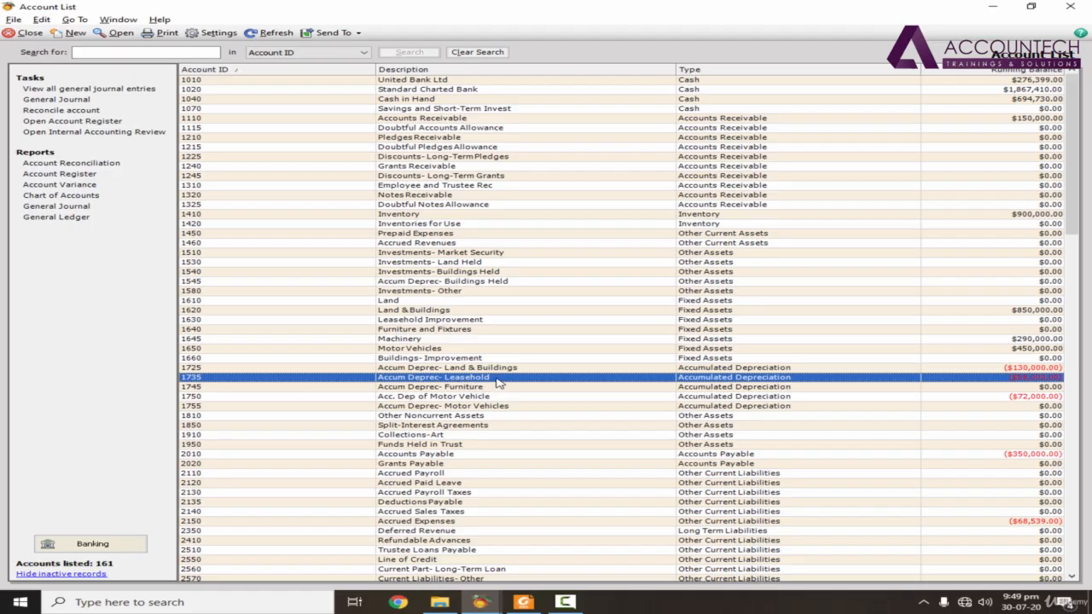
double_click(498, 380)
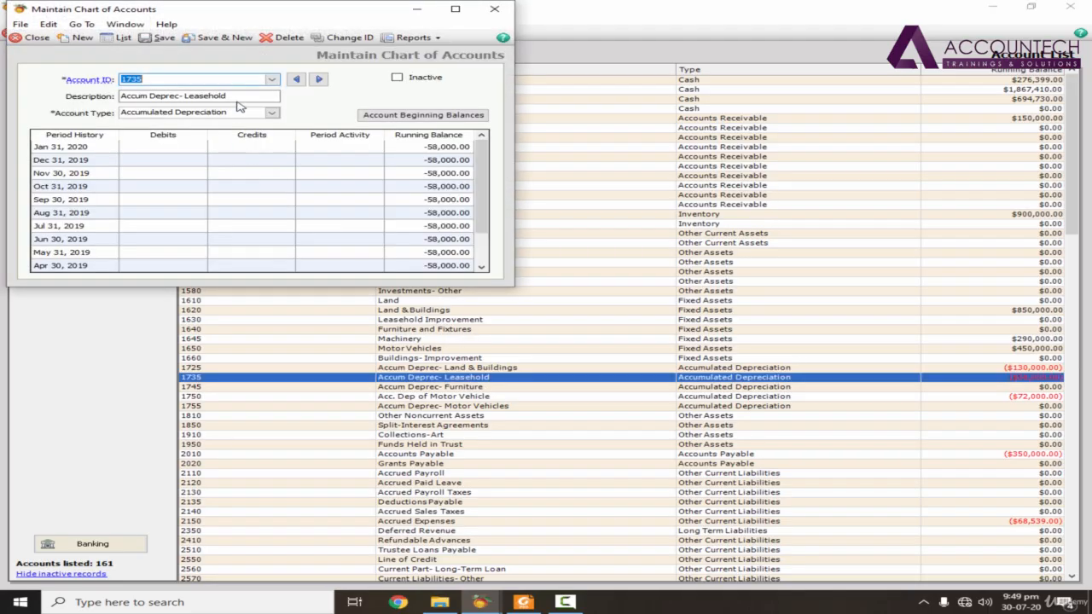
left_click(239, 97)
left_click(159, 38)
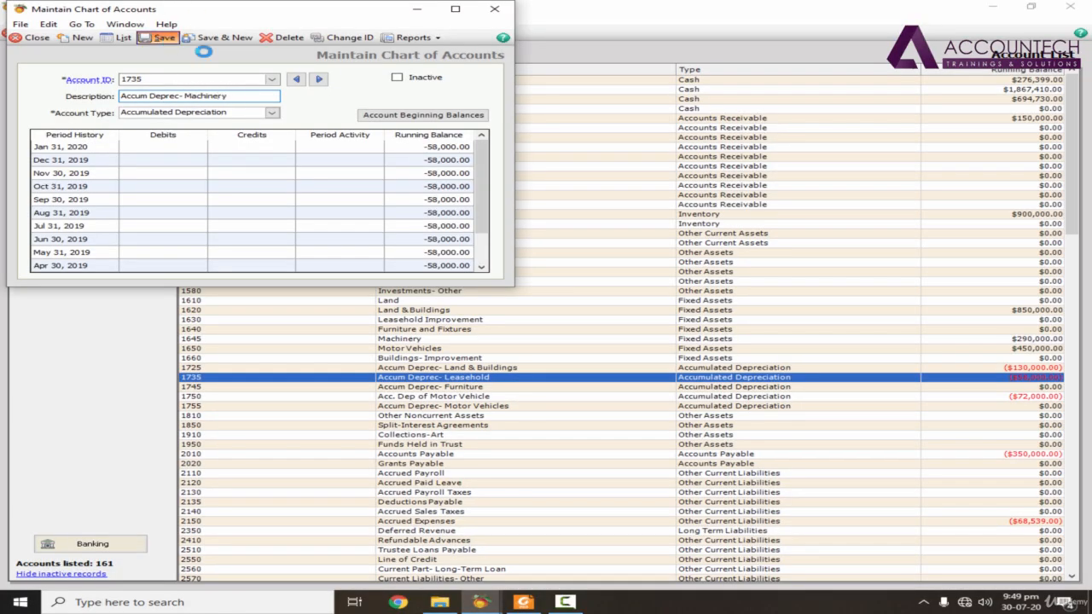
left_click(494, 10)
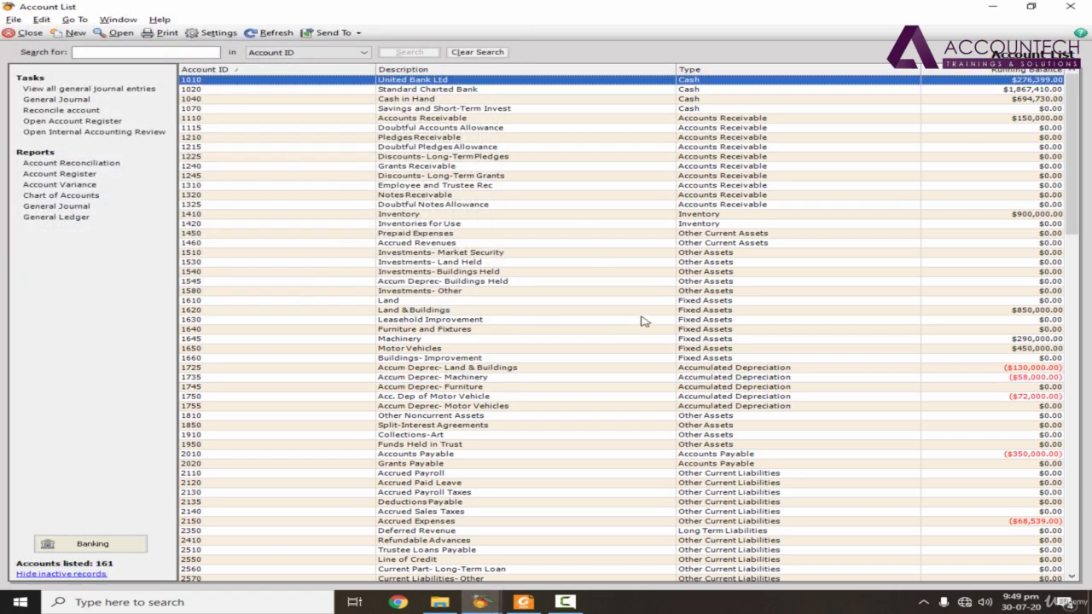